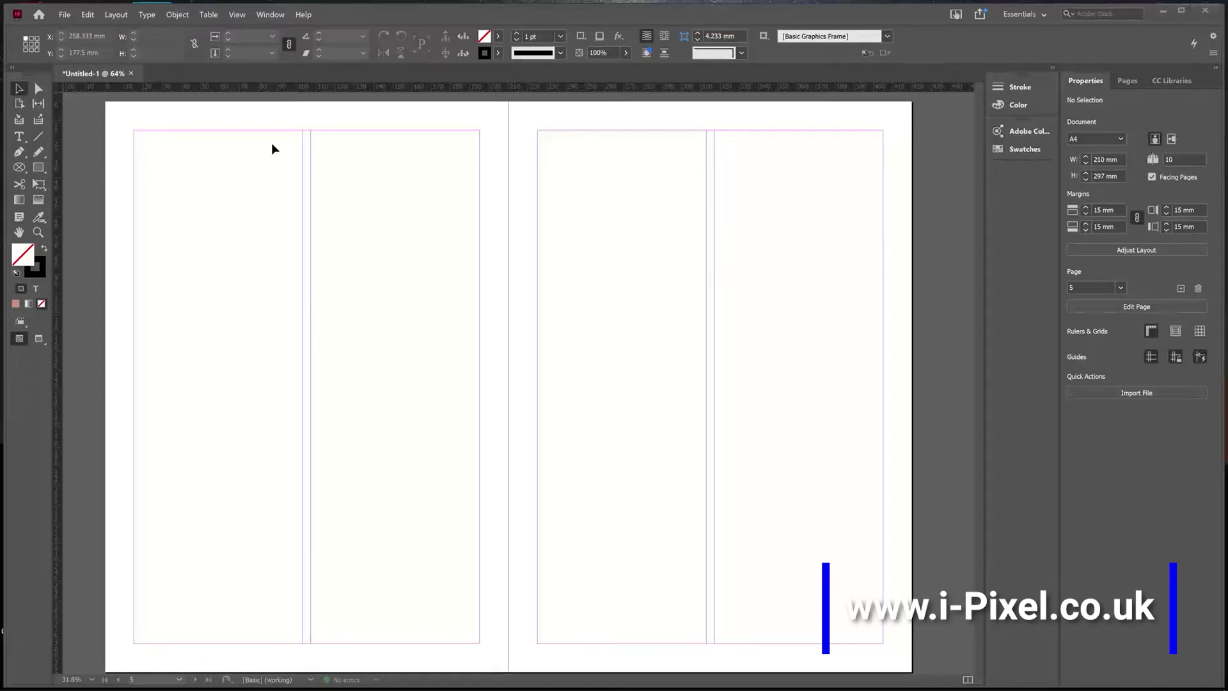
- Open the Align panel from the Window menu and dock it, expanded, in the right panel column
{"action": "left_click", "coordinate": [270, 16]}
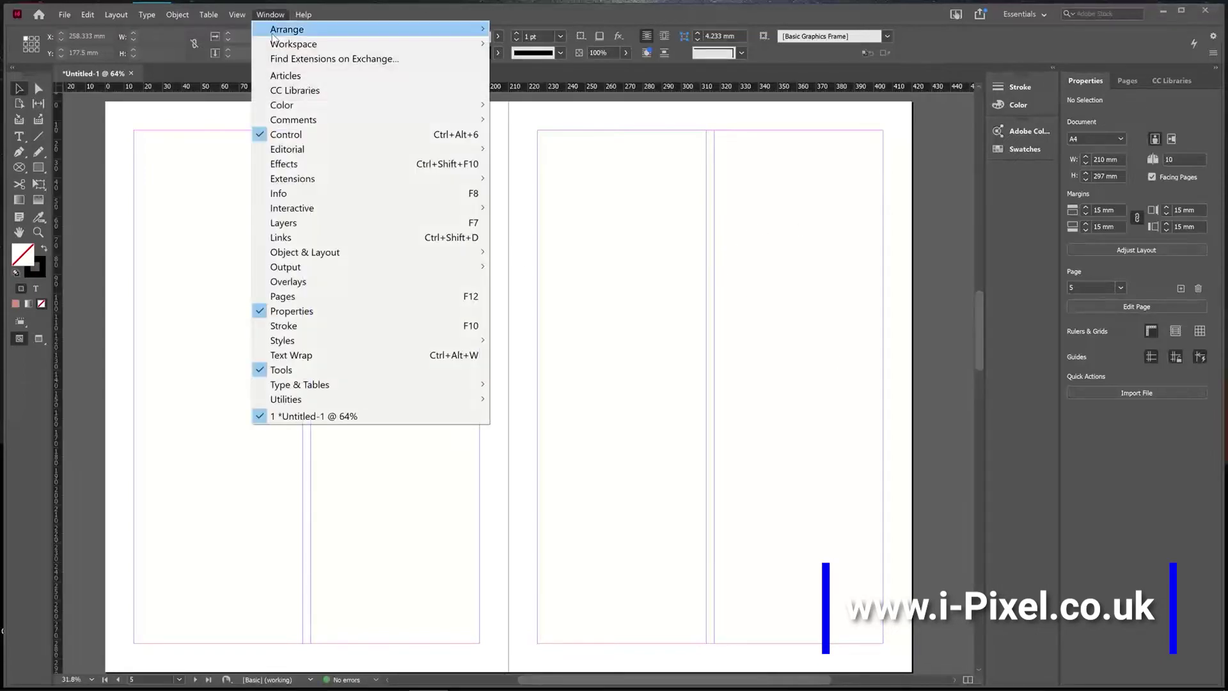
{"action": "mouse_move", "coordinate": [313, 256]}
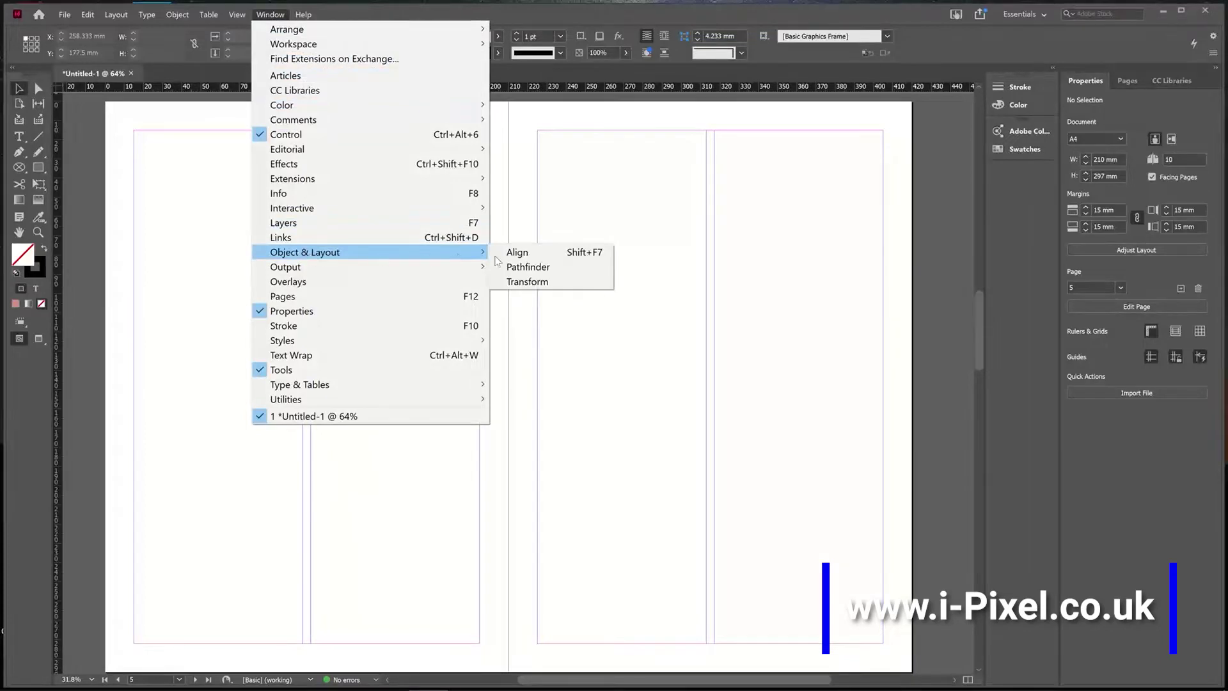
{"action": "left_click", "coordinate": [541, 256]}
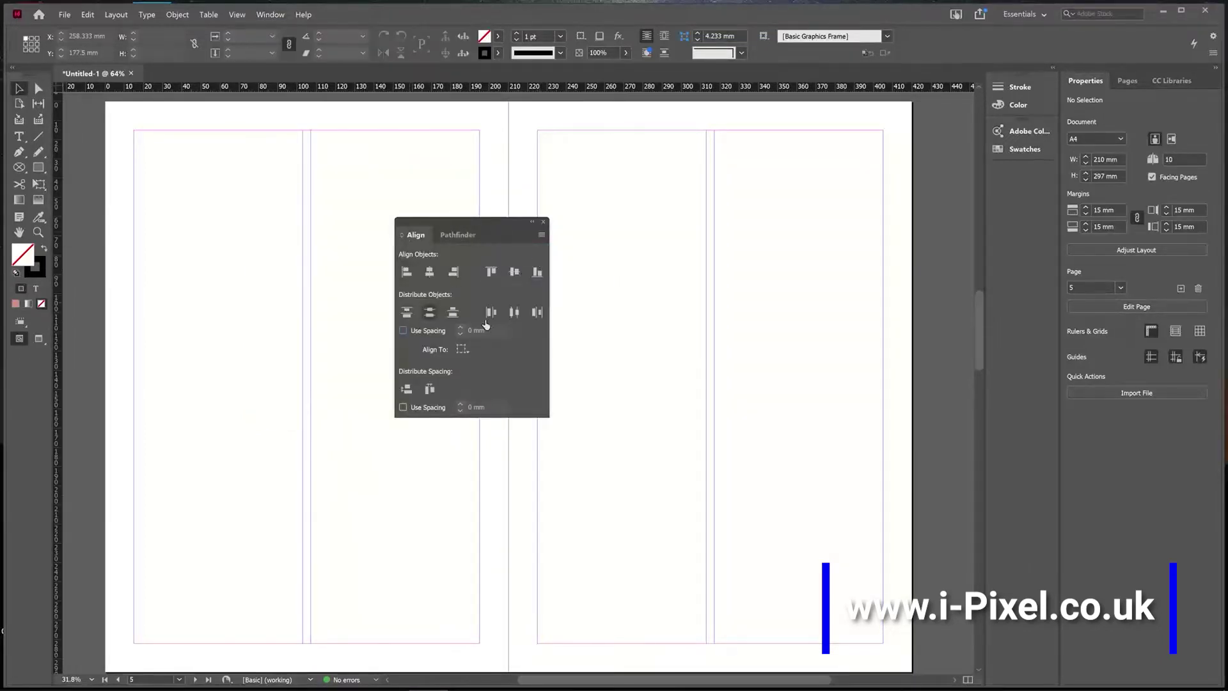
{"action": "left_click_drag", "start_coordinate": [411, 230], "coordinate": [1001, 172]}
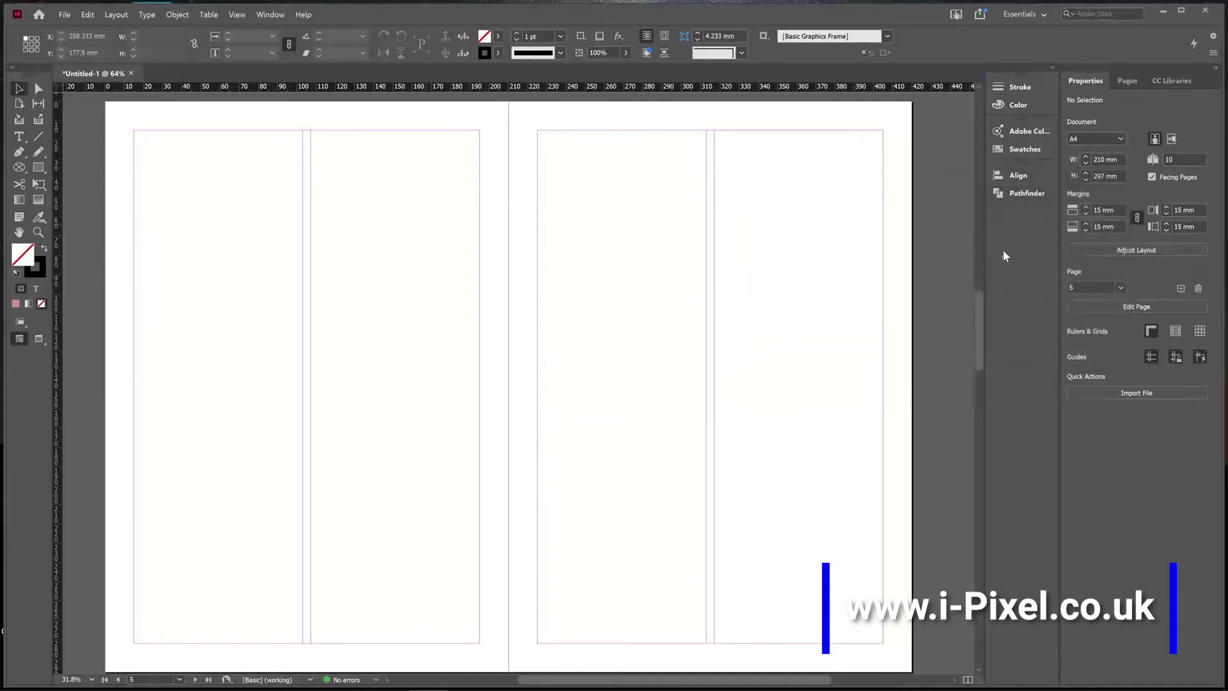
{"action": "left_click", "coordinate": [1033, 175]}
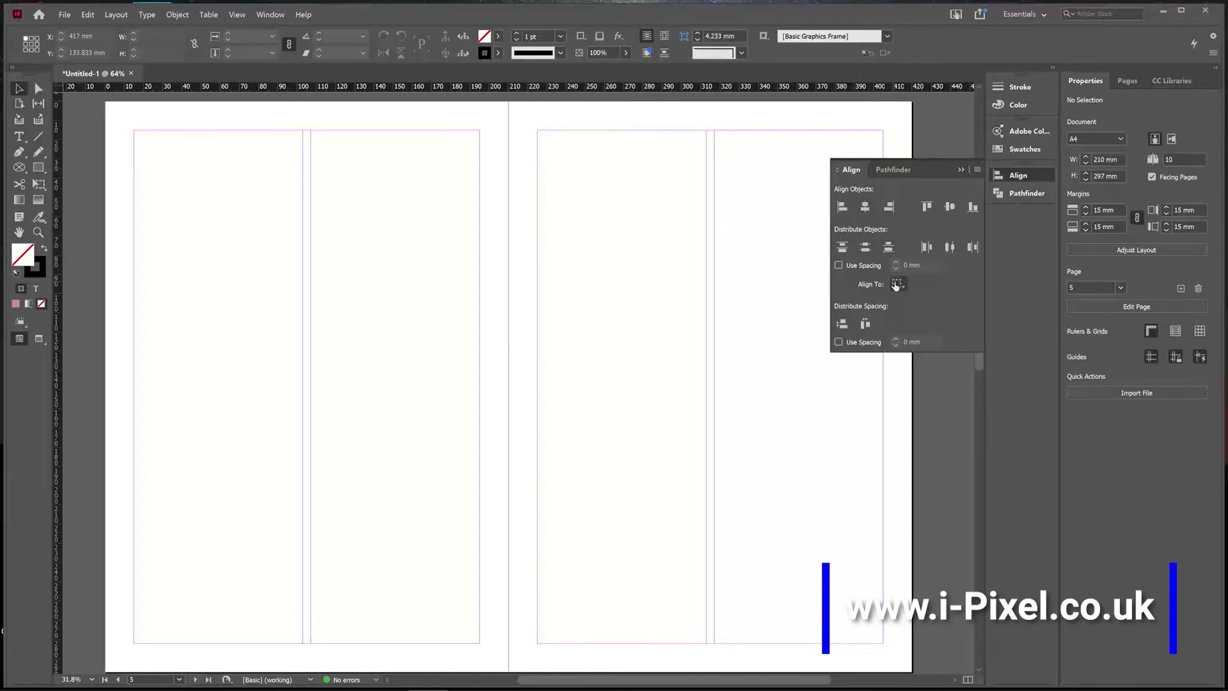
{"action": "left_click_drag", "start_coordinate": [35, 165], "coordinate": [83, 170]}
- Draw a rectangle at the top of the first column with salmon fill and no stroke
{"action": "left_click_drag", "start_coordinate": [134, 130], "coordinate": [303, 273]}
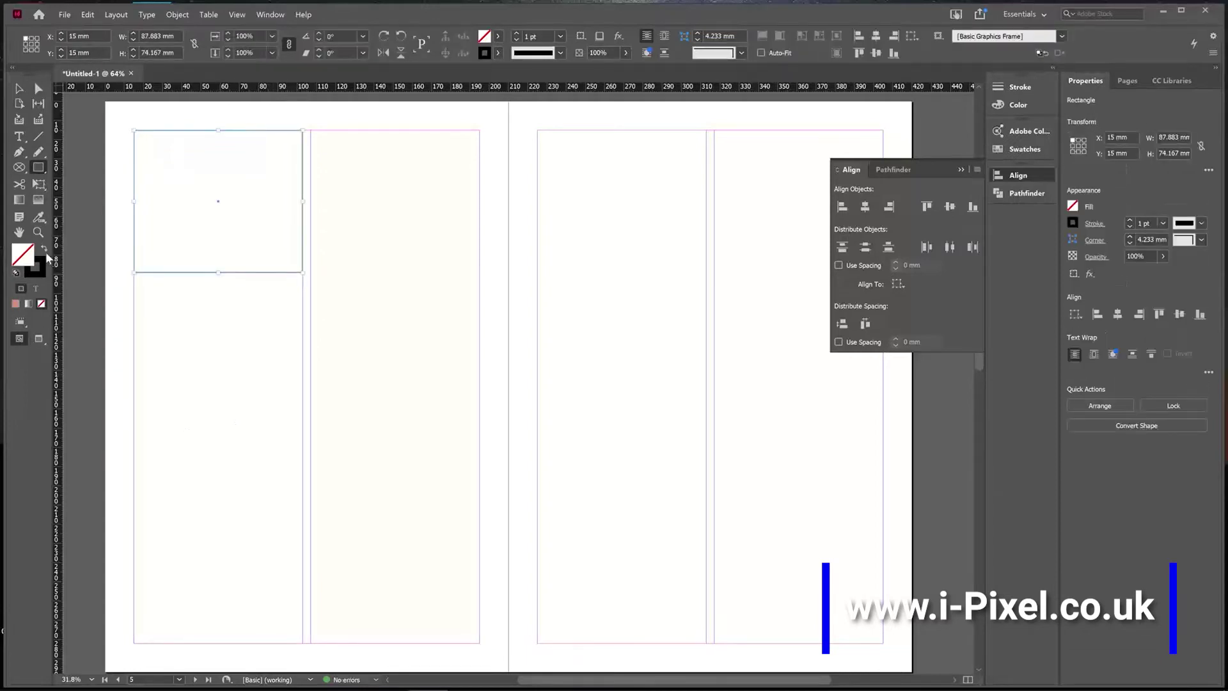
{"action": "left_click", "coordinate": [16, 304]}
{"action": "left_click", "coordinate": [42, 272]}
{"action": "left_click", "coordinate": [42, 303]}
{"action": "left_click", "coordinate": [20, 88]}
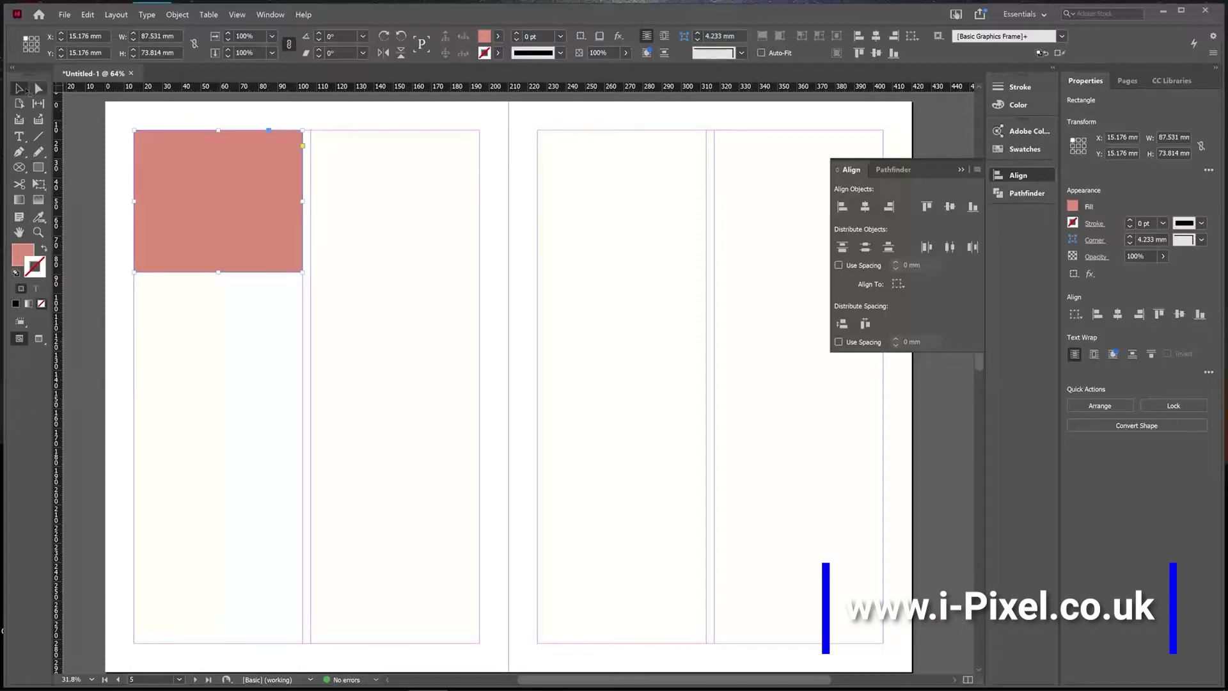
- Open the Align panel's Align To reference list
{"action": "left_click", "coordinate": [900, 283]}
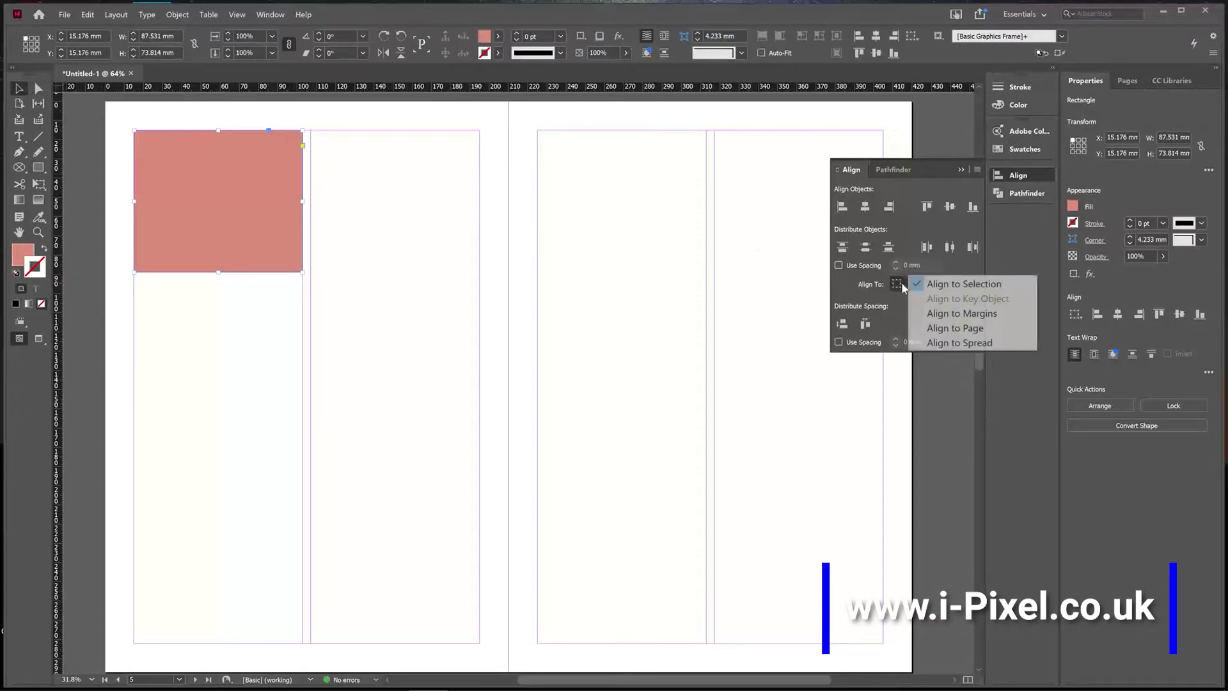
{"action": "left_click", "coordinate": [857, 287]}
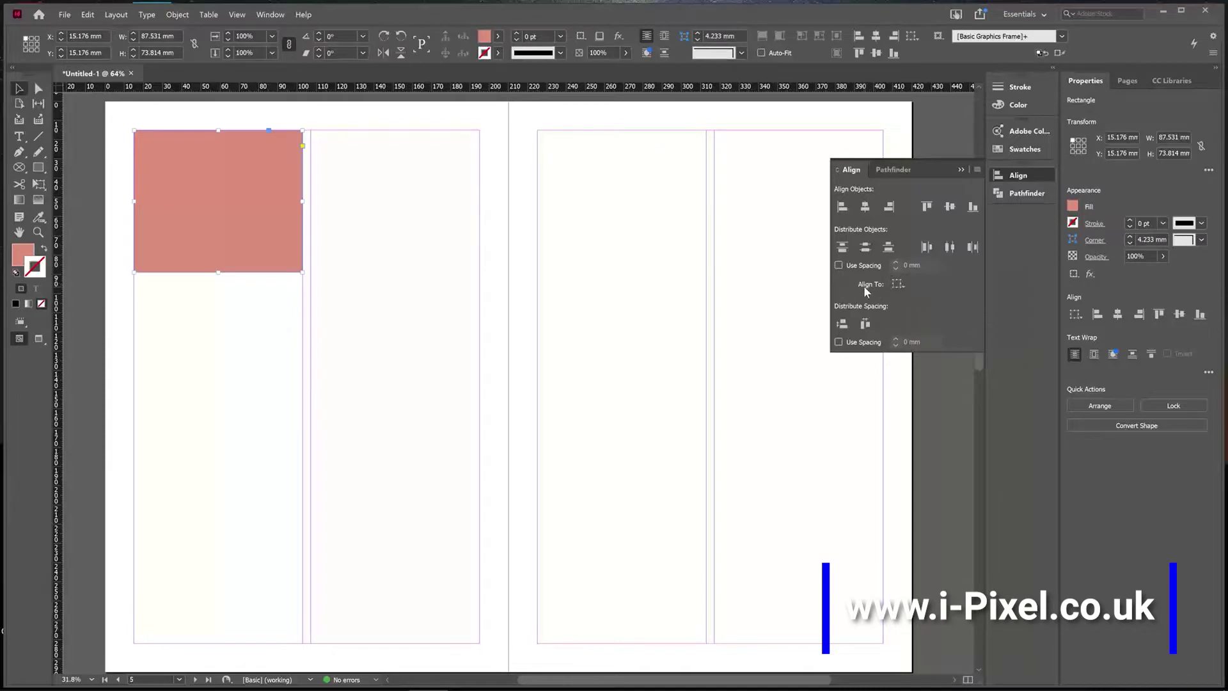
{"action": "left_click", "coordinate": [904, 286]}
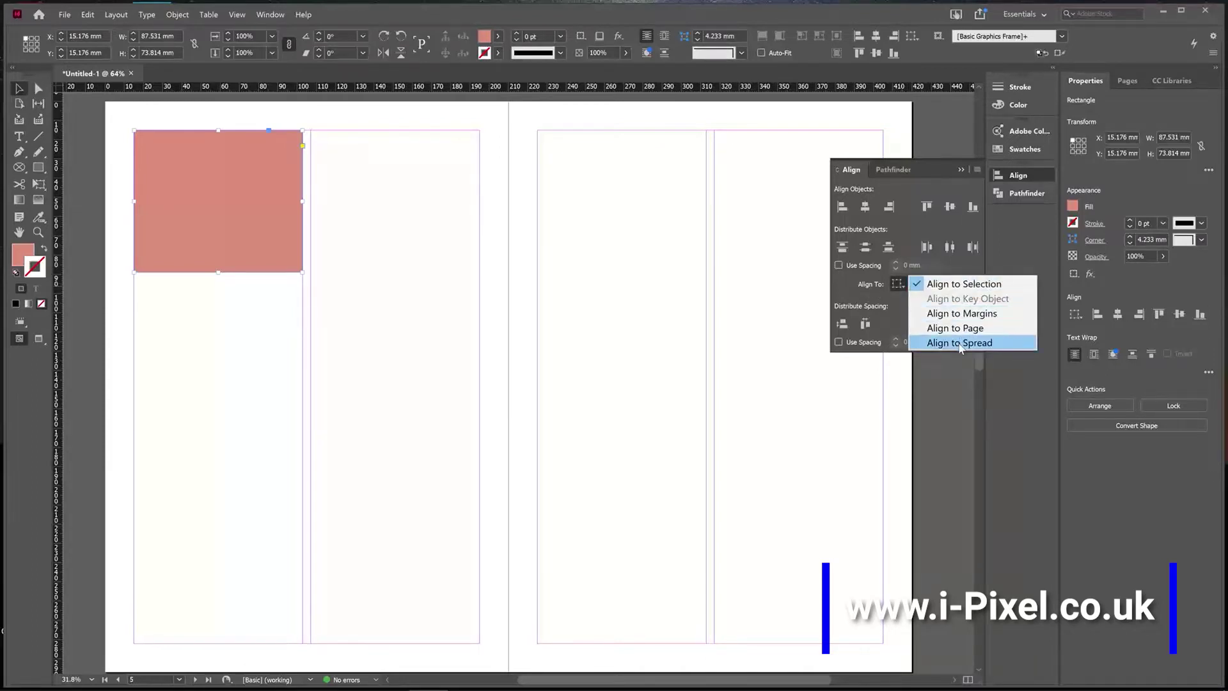
- Set Align To Page and align the rectangle centre, right, left, then top on the page
{"action": "left_click", "coordinate": [985, 329]}
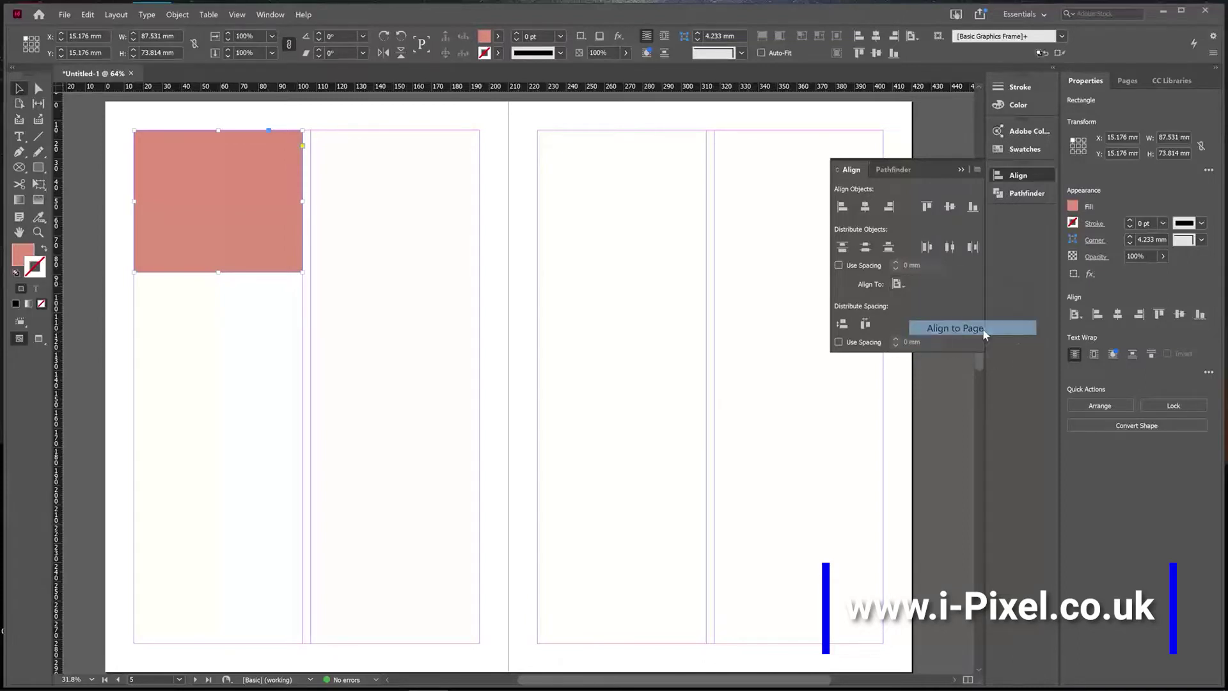
{"action": "left_click", "coordinate": [865, 207]}
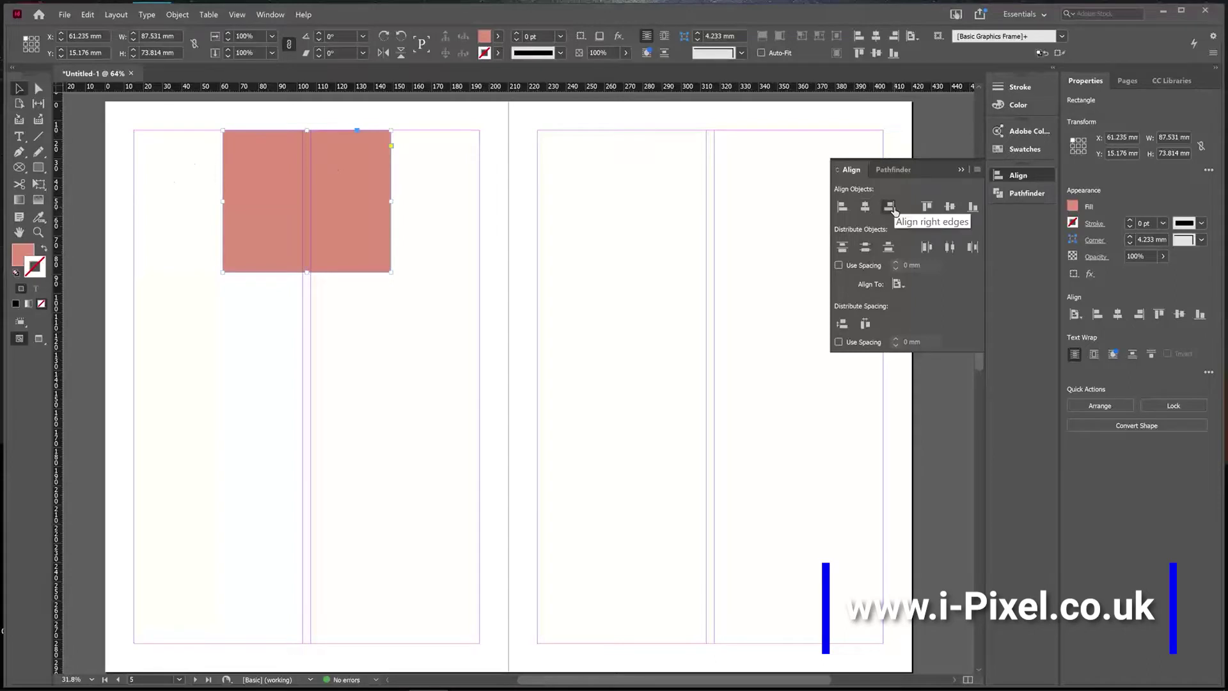
{"action": "left_click", "coordinate": [894, 210]}
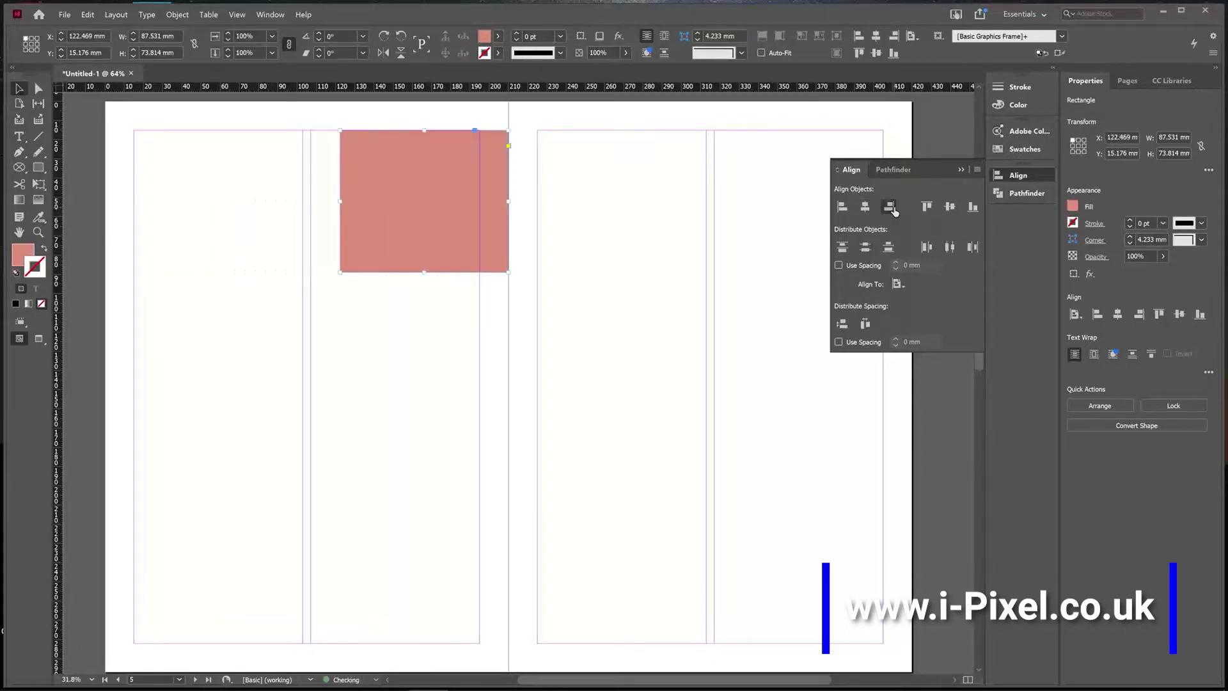
{"action": "left_click", "coordinate": [843, 206]}
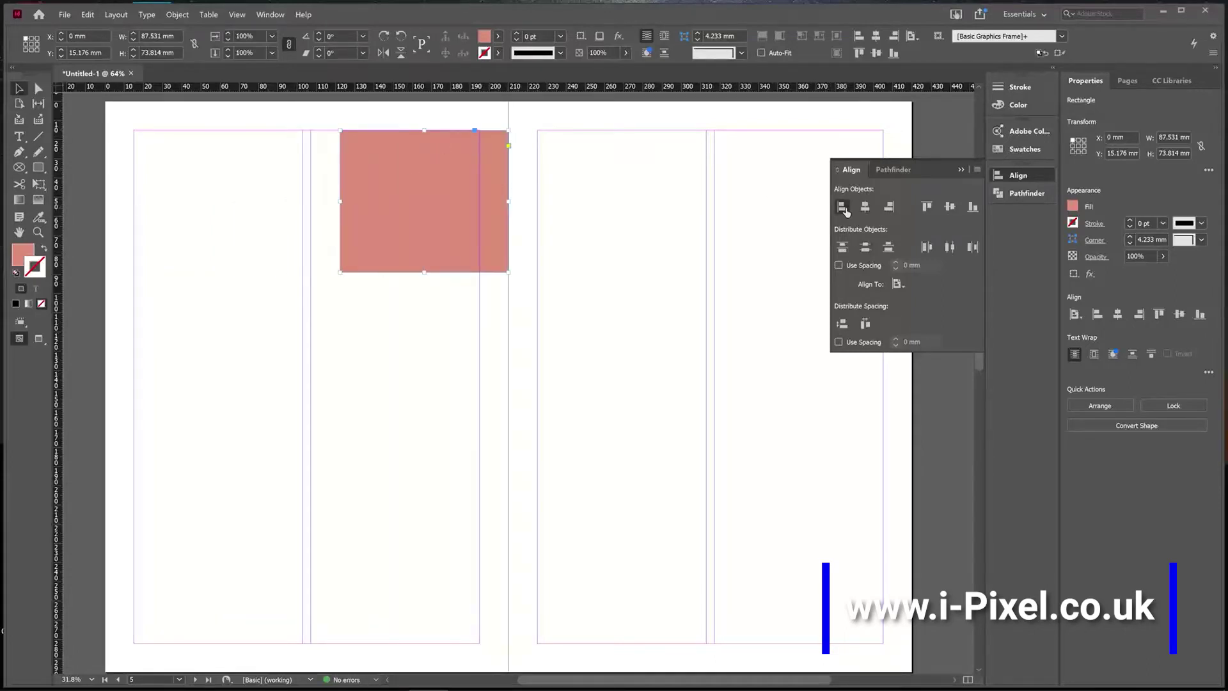
{"action": "left_click", "coordinate": [927, 207]}
- Centre the rectangle vertically on the page, undo a bottom alignment, and switch to Align to Margins
{"action": "left_click", "coordinate": [950, 206]}
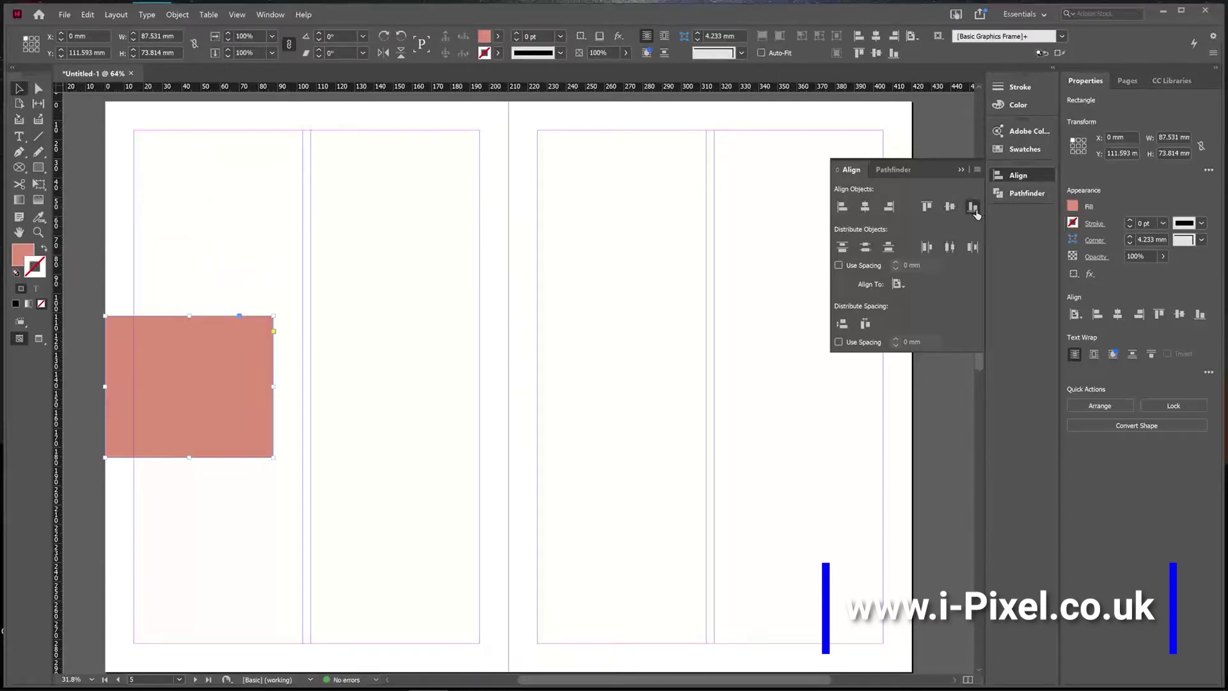
{"action": "left_click", "coordinate": [973, 206]}
{"action": "key", "text": "ctrl+z"}
{"action": "left_click", "coordinate": [898, 284]}
{"action": "left_click", "coordinate": [934, 314]}
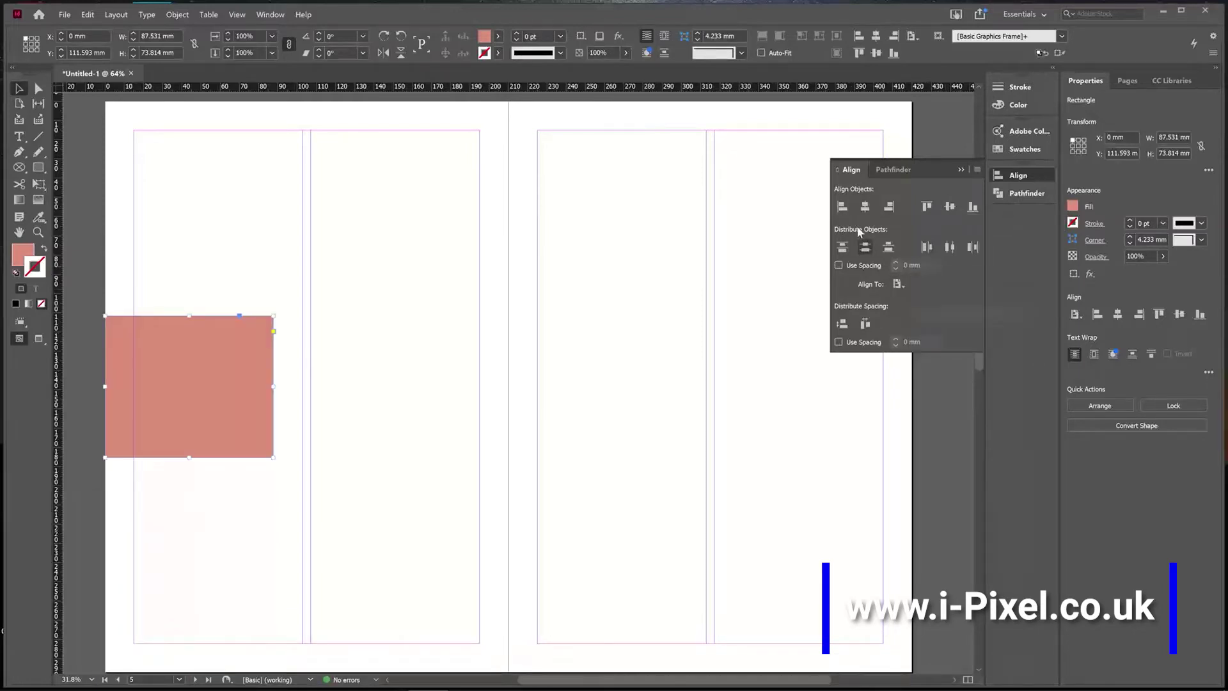
- Try left, top, right and bottom margin alignments, ending centred both ways within the margins
{"action": "left_click", "coordinate": [845, 211]}
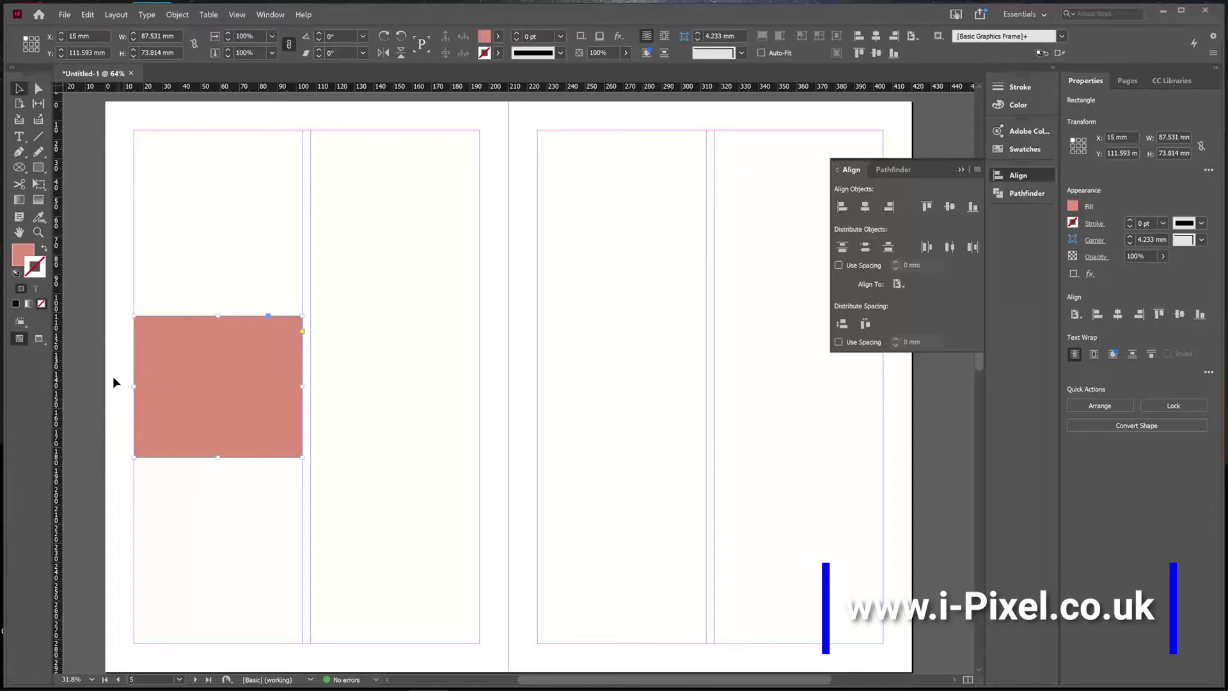
{"action": "left_click", "coordinate": [926, 205]}
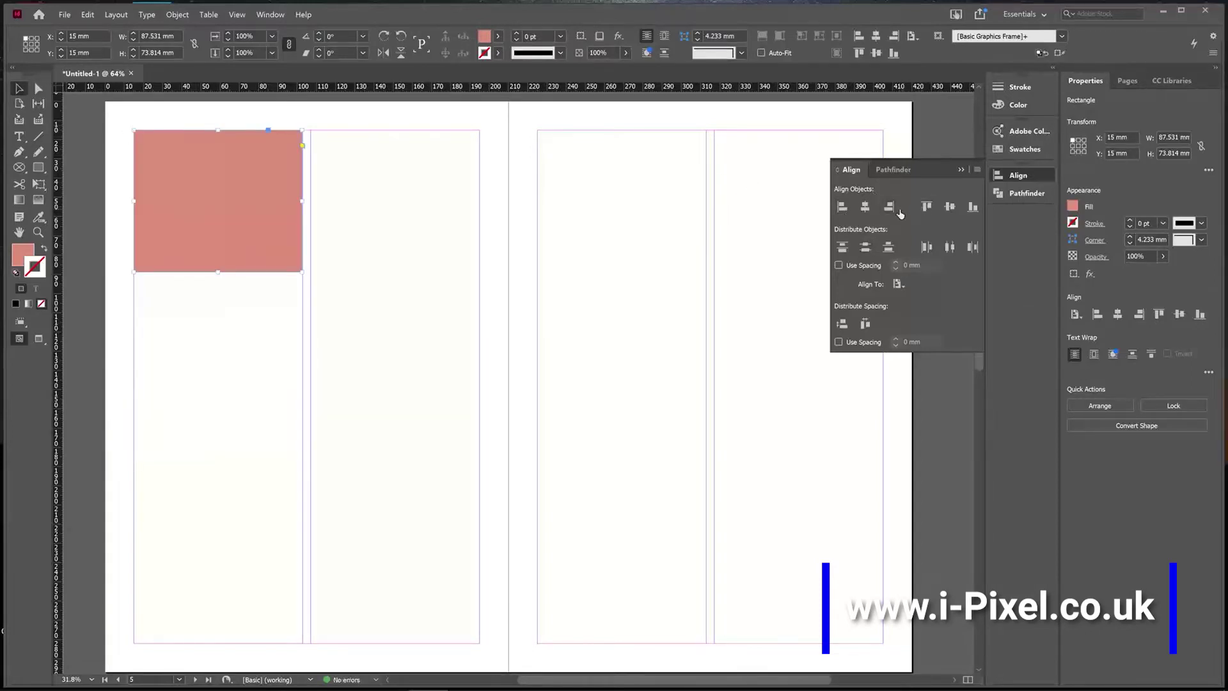
{"action": "left_click", "coordinate": [893, 209]}
{"action": "left_click", "coordinate": [864, 208]}
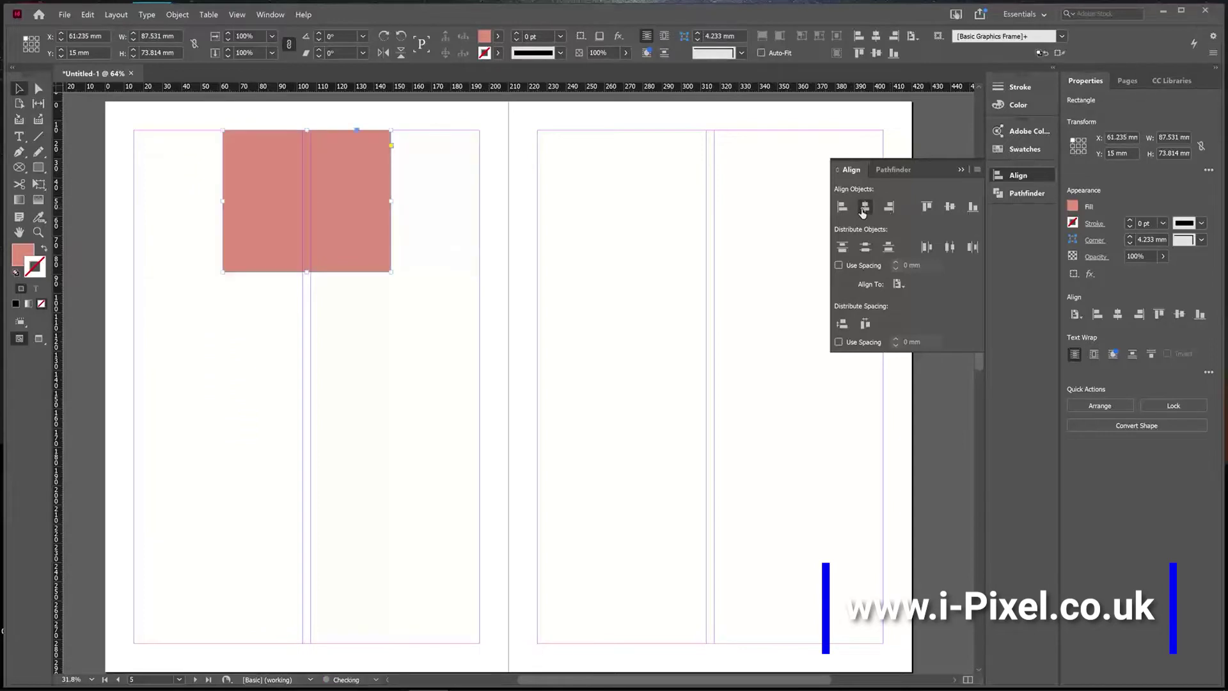
{"action": "left_click", "coordinate": [950, 208]}
{"action": "left_click", "coordinate": [973, 208]}
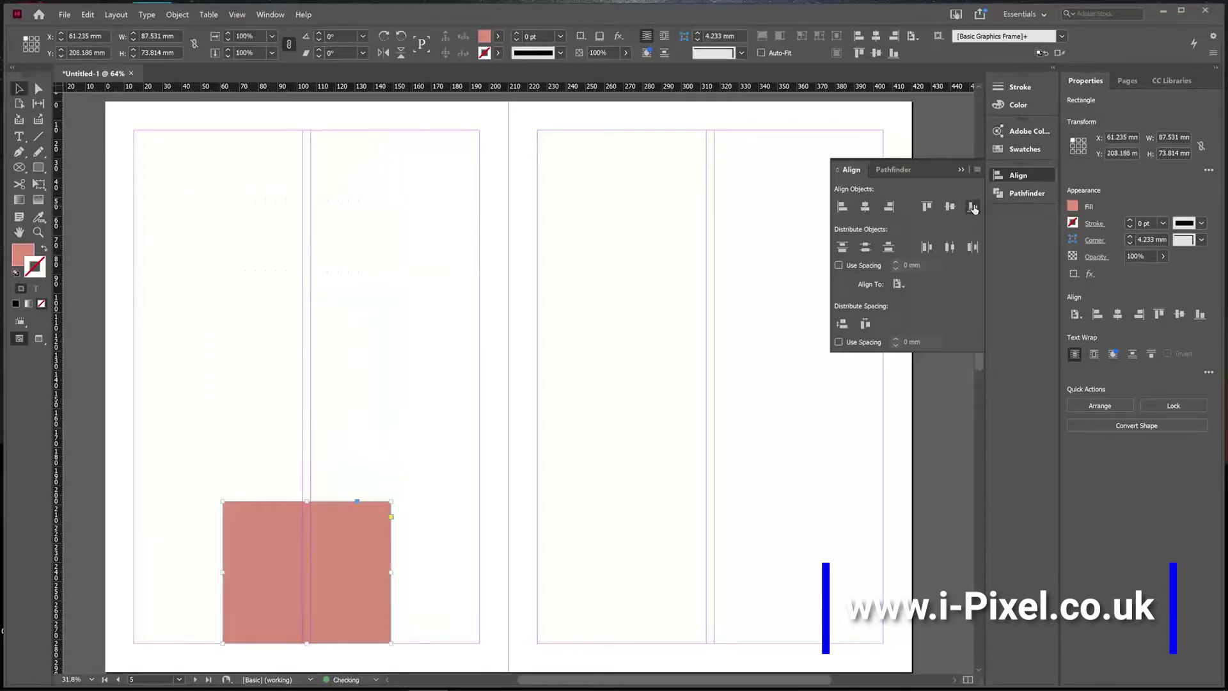
{"action": "left_click", "coordinate": [926, 207]}
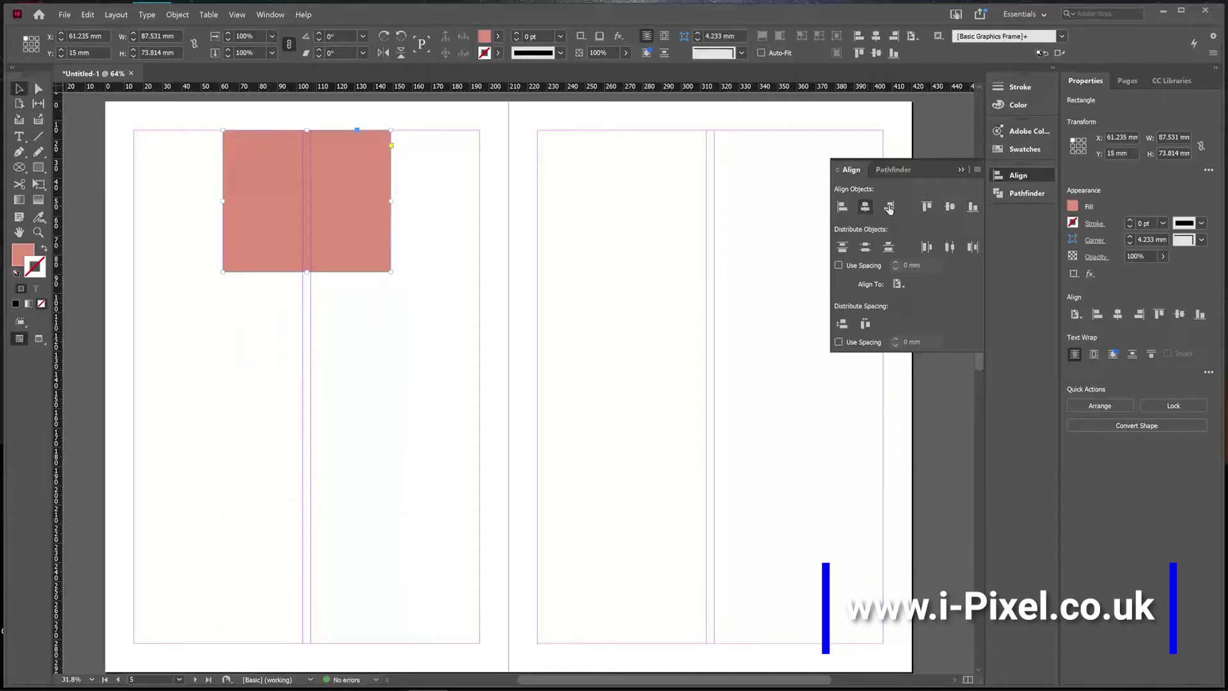
{"action": "left_click", "coordinate": [949, 208]}
{"action": "left_click", "coordinate": [898, 283]}
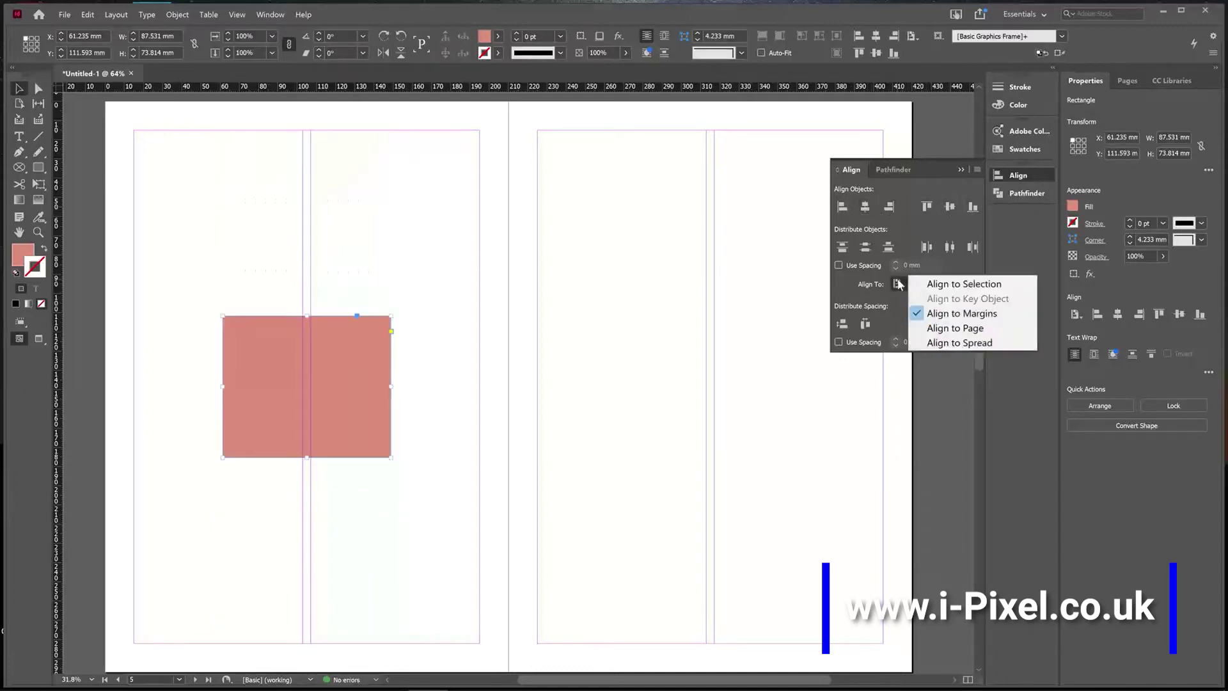
- Set Align To Spread and try centre, right and left alignments, ending horizontally centred
{"action": "left_click", "coordinate": [951, 344]}
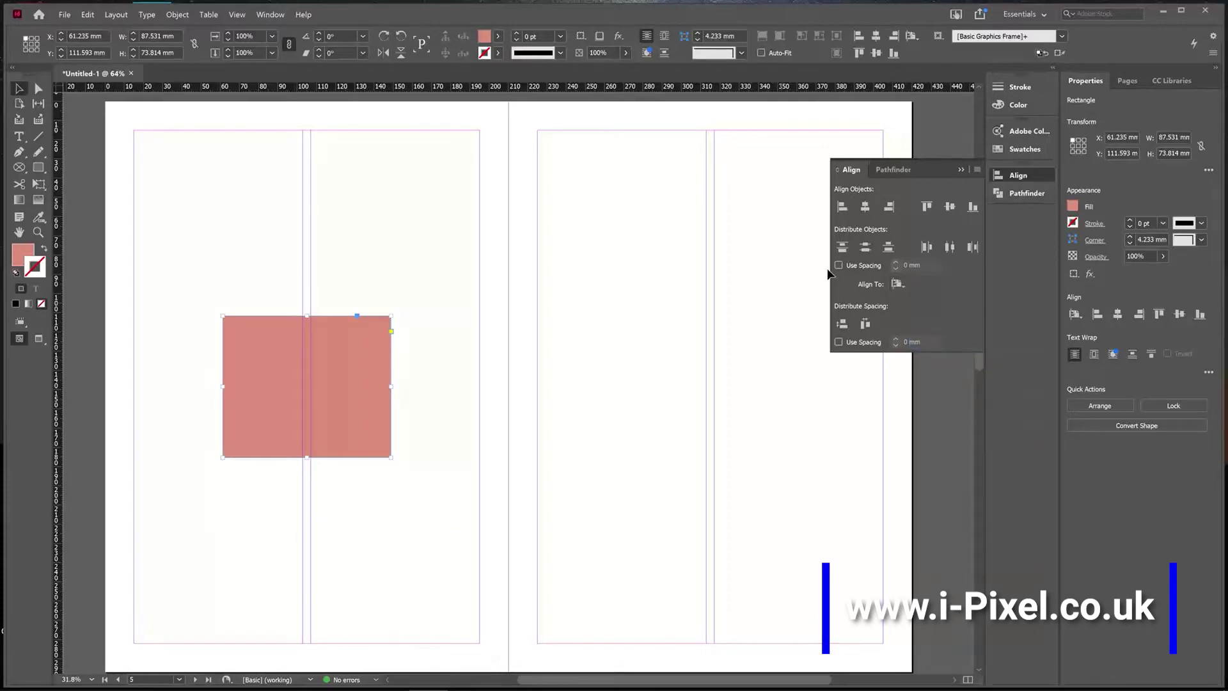
{"action": "left_click", "coordinate": [864, 206]}
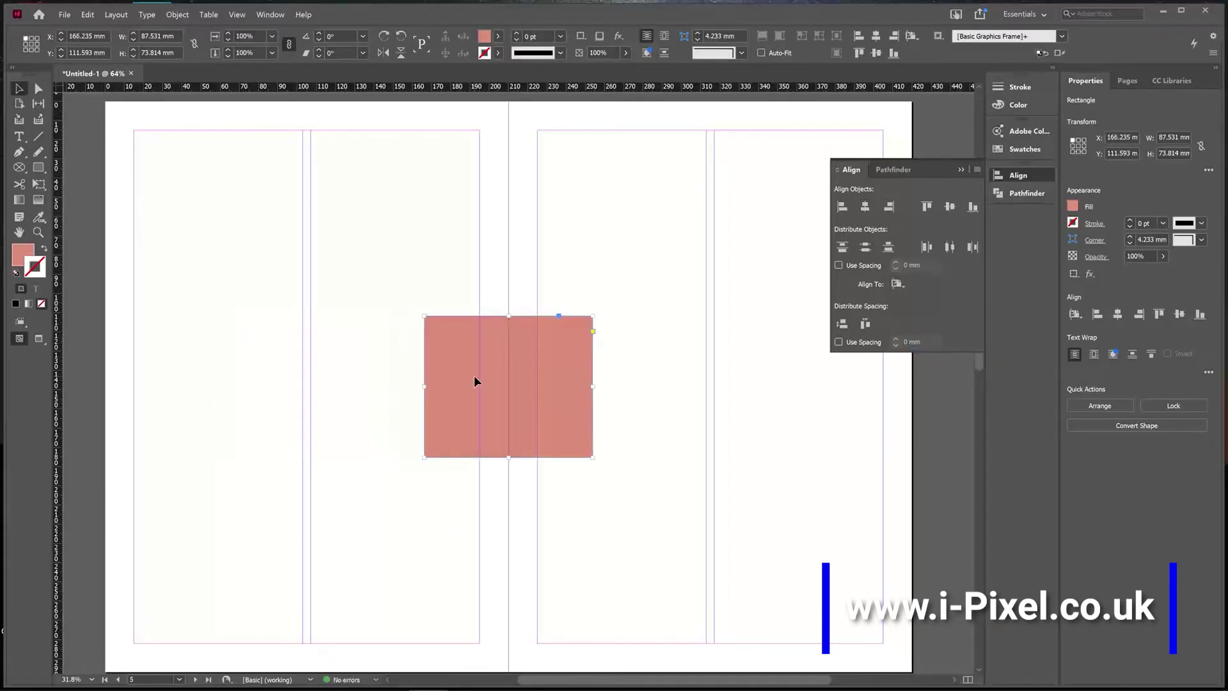
{"action": "left_click", "coordinate": [890, 206]}
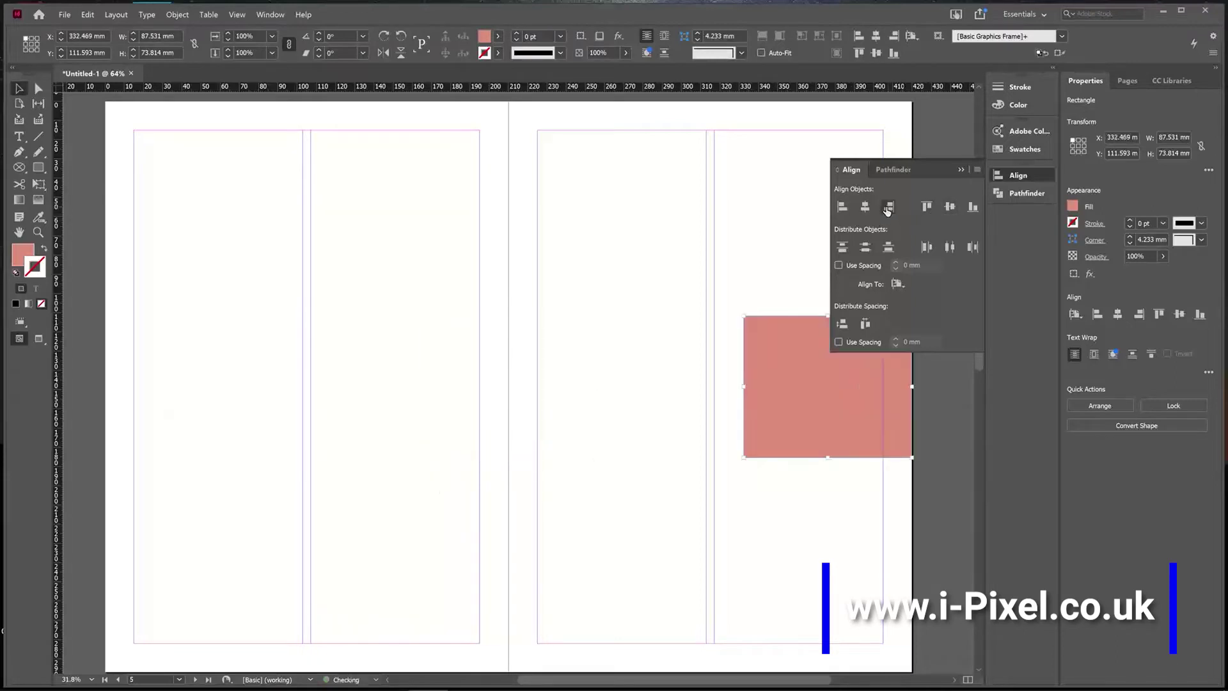
{"action": "left_click", "coordinate": [841, 206]}
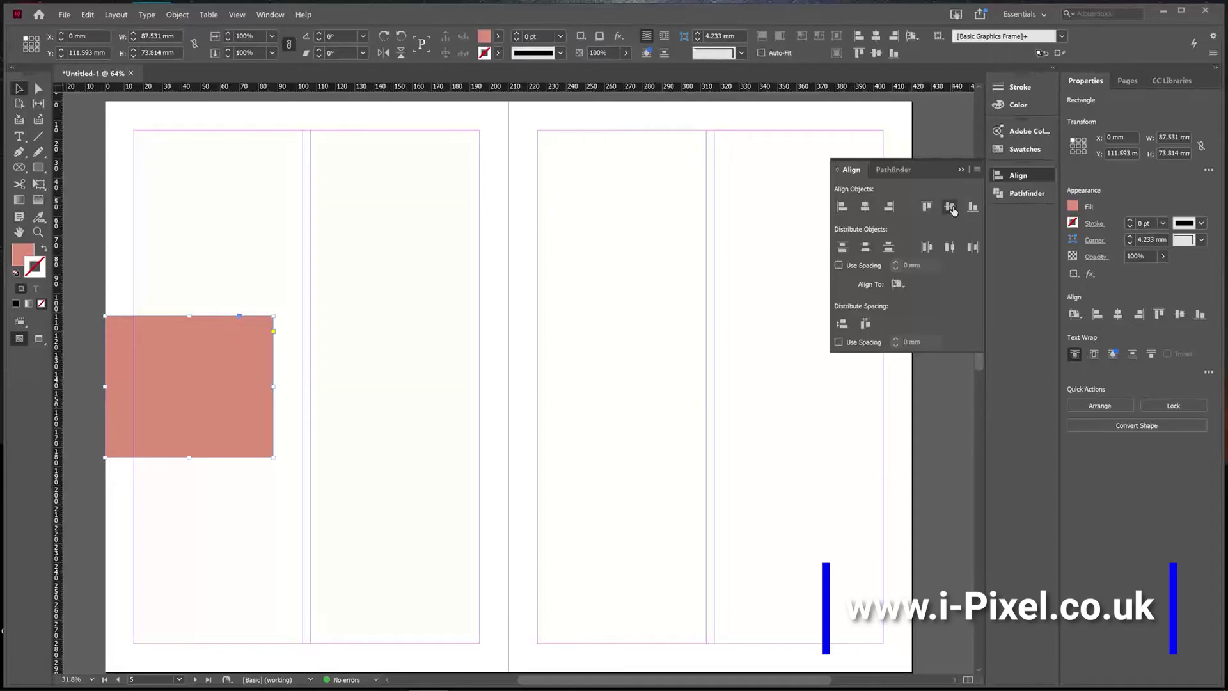
{"action": "left_click", "coordinate": [865, 208]}
- Drag the rectangle up onto the left page near its top margin
{"action": "left_click_drag", "start_coordinate": [538, 381], "coordinate": [336, 228]}
{"action": "left_click", "coordinate": [897, 283]}
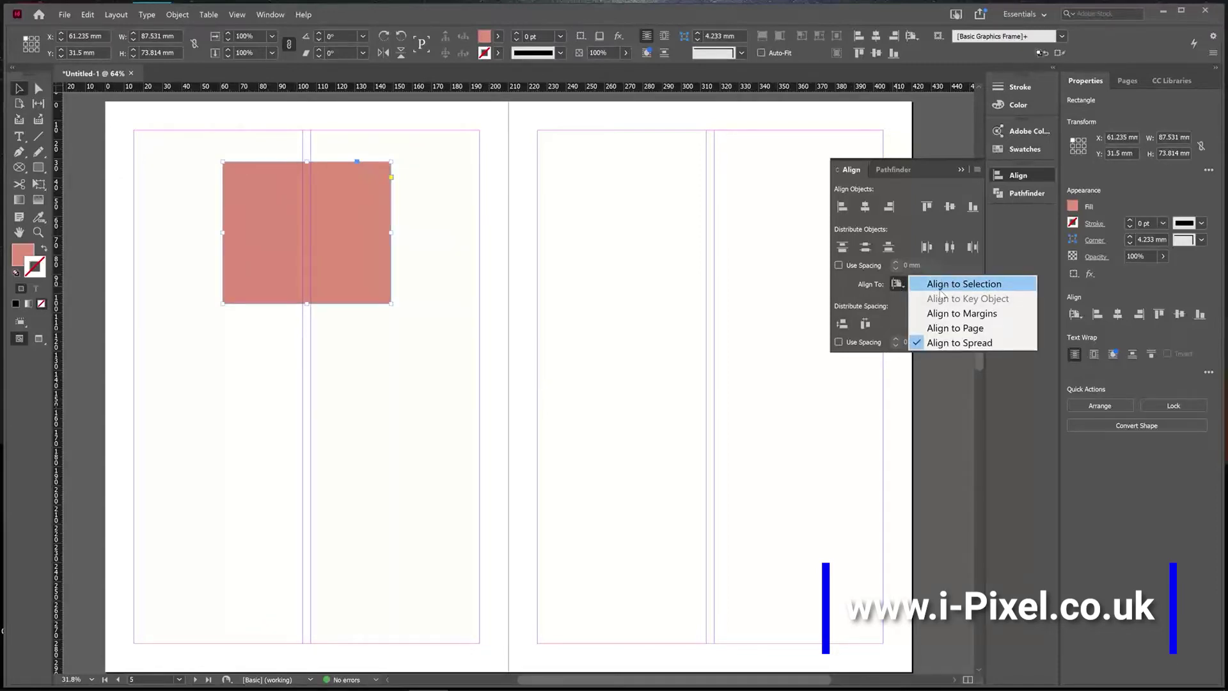
{"action": "left_click", "coordinate": [323, 261]}
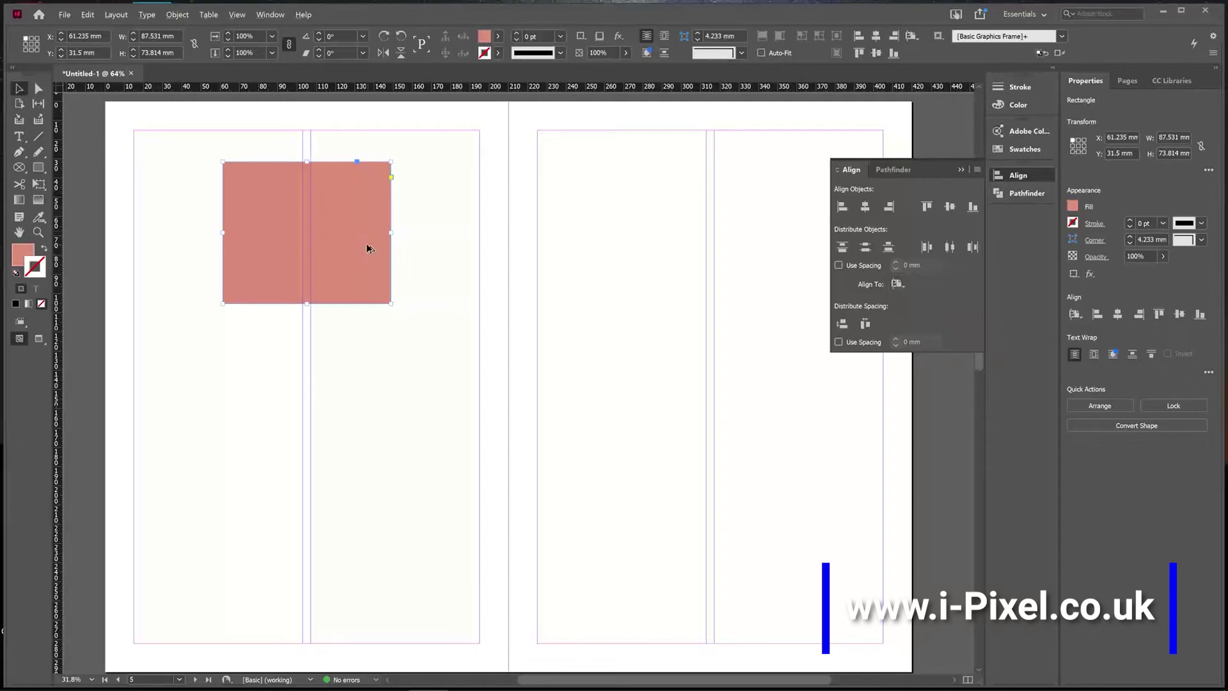
- Duplicate the rectangle below the first and centre the two on each other with Align to Selection
{"action": "left_click_drag", "start_coordinate": [352, 228], "coordinate": [297, 396]}
{"action": "left_click_drag", "start_coordinate": [427, 219], "coordinate": [262, 435]}
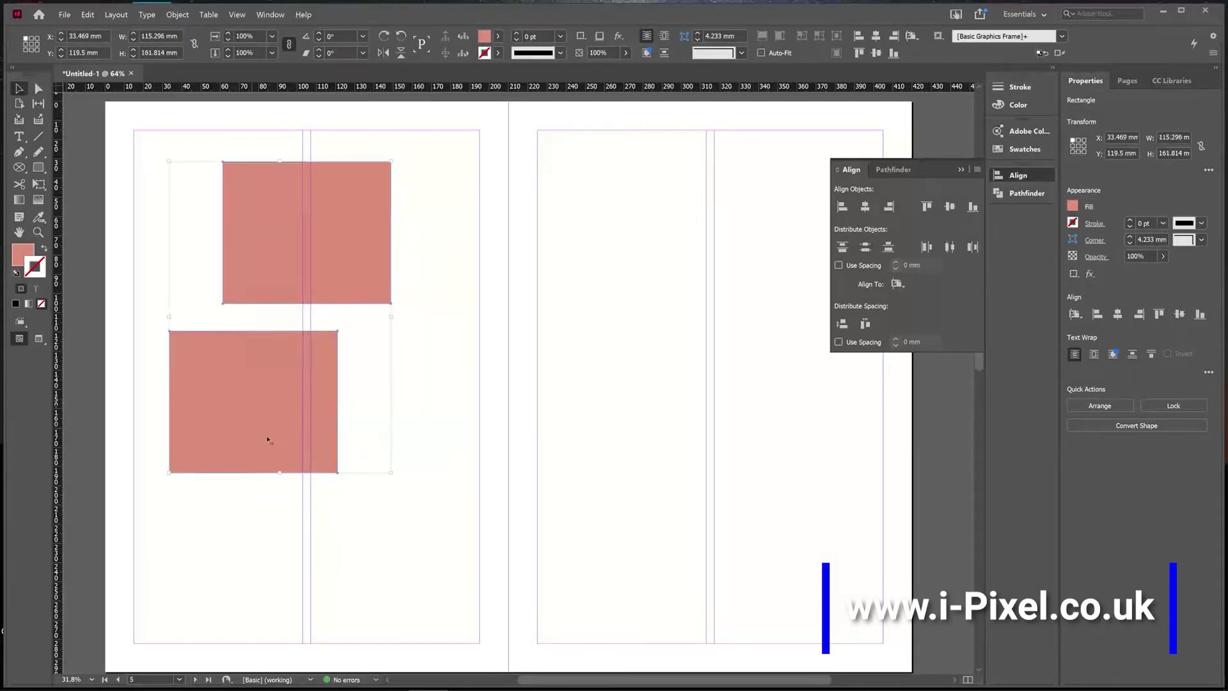
{"action": "left_click", "coordinate": [898, 285]}
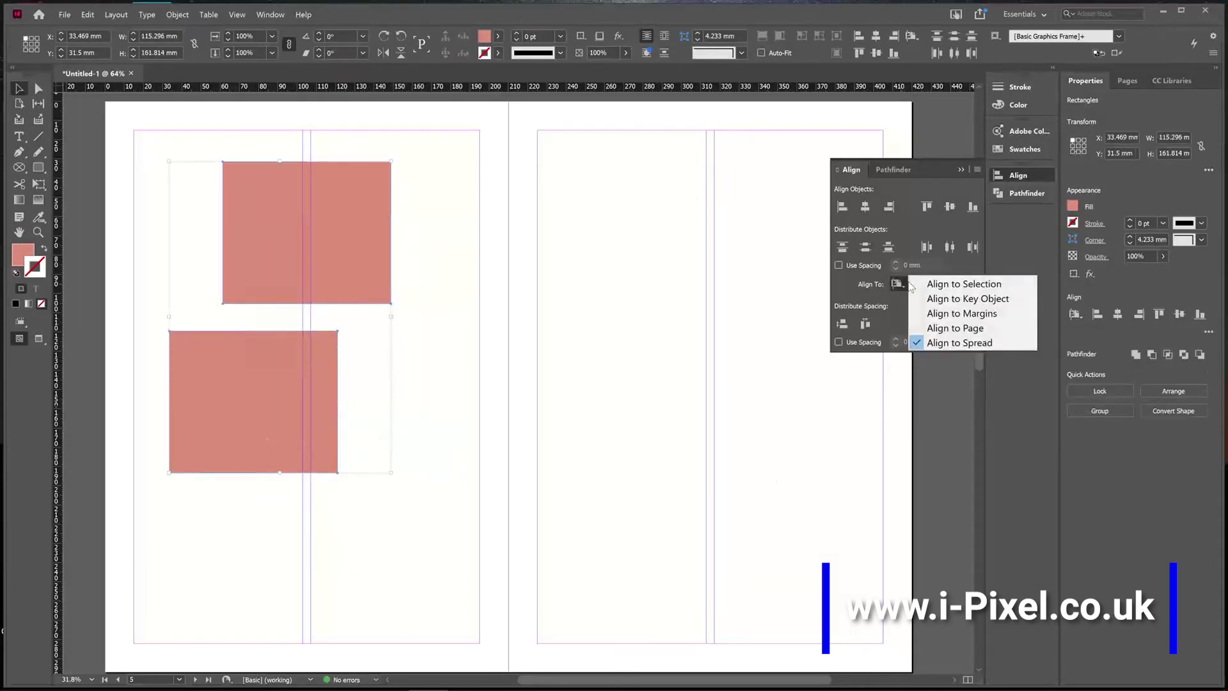
{"action": "left_click", "coordinate": [983, 286]}
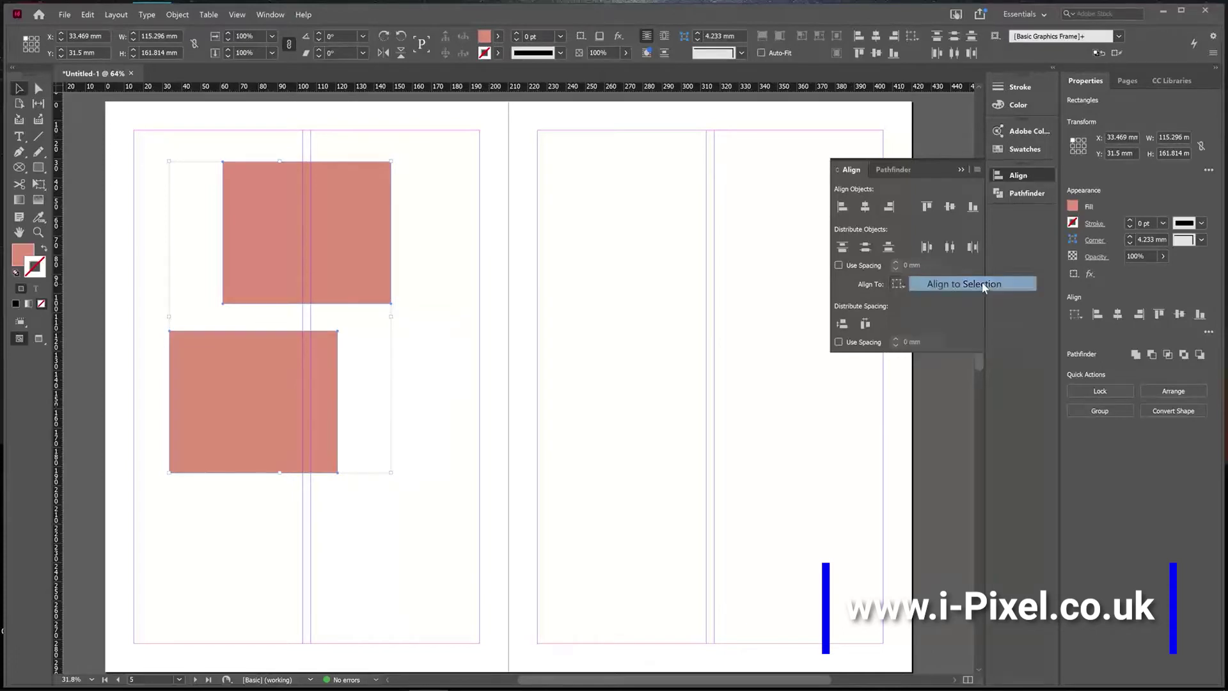
{"action": "left_click", "coordinate": [865, 208]}
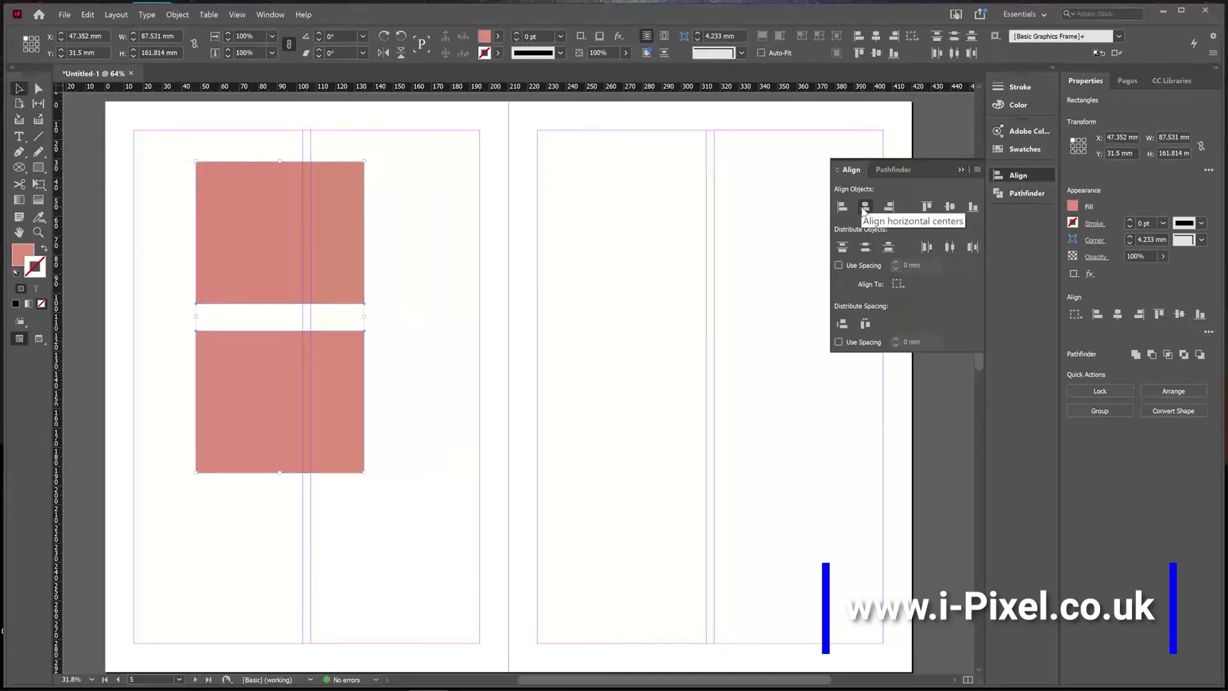
- Switch Align To Page and centre both rectangles horizontally on the page
{"action": "left_click", "coordinate": [900, 284]}
{"action": "left_click", "coordinate": [952, 328]}
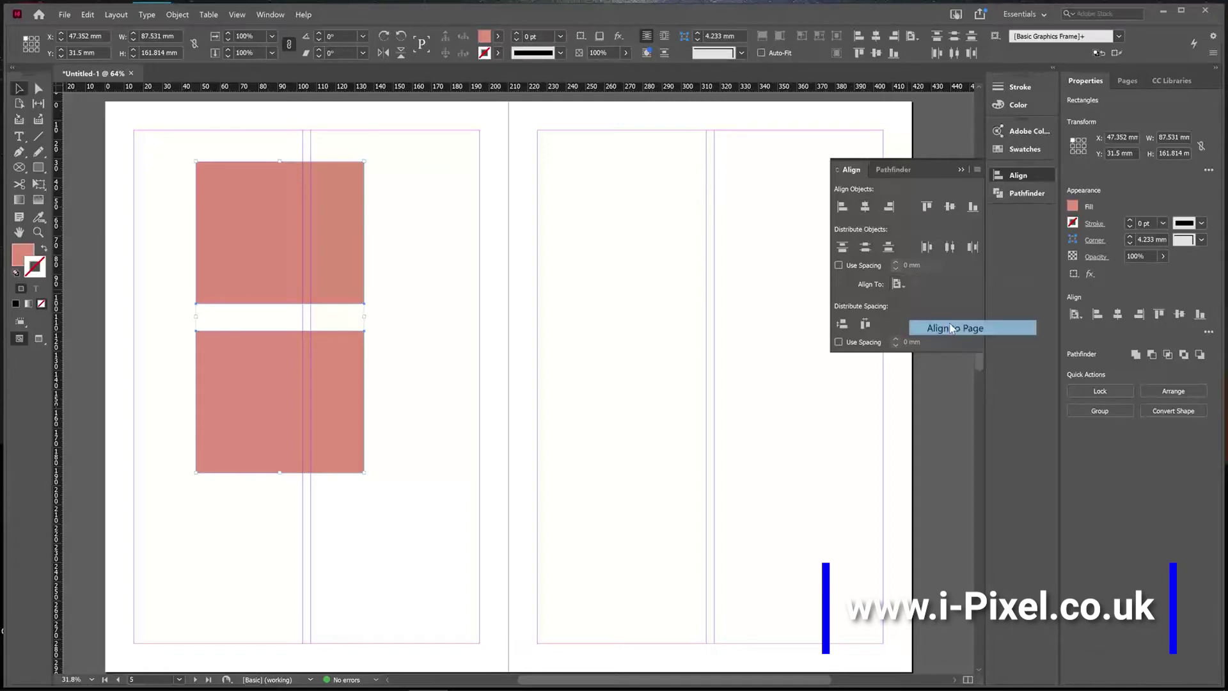
{"action": "left_click", "coordinate": [865, 206]}
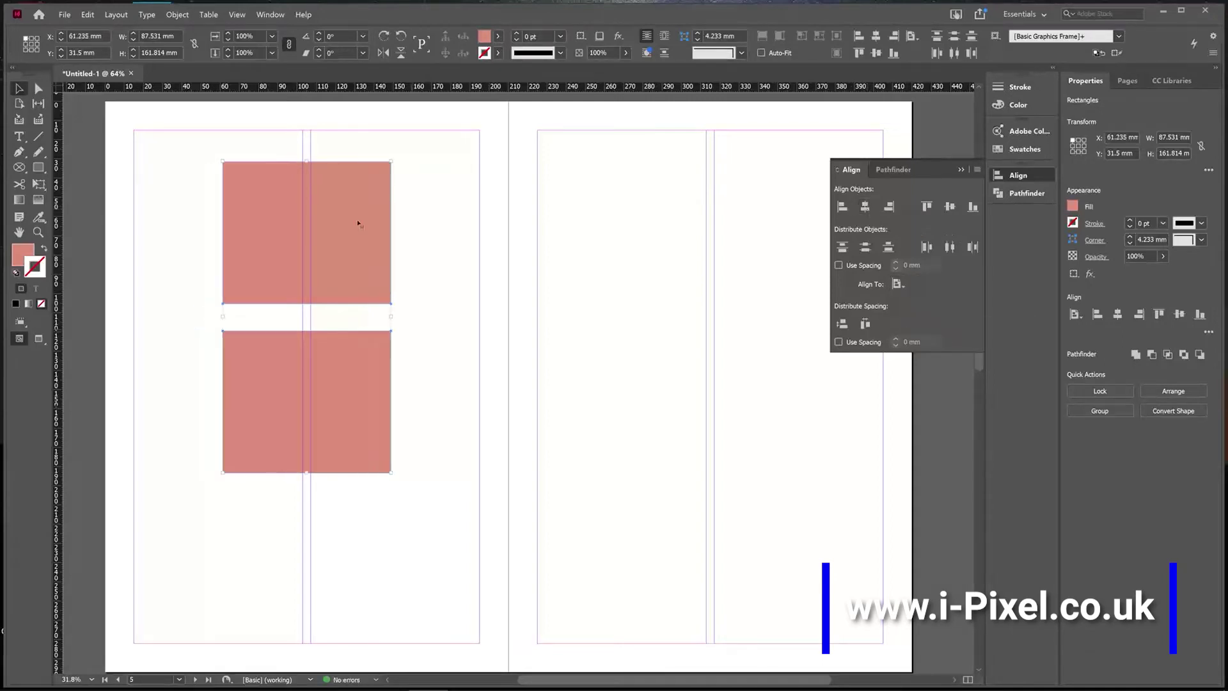
- Draw a third salmon rectangle at the bottom and shift the middle rectangle left
{"action": "key", "text": "ctrl+shift+a"}
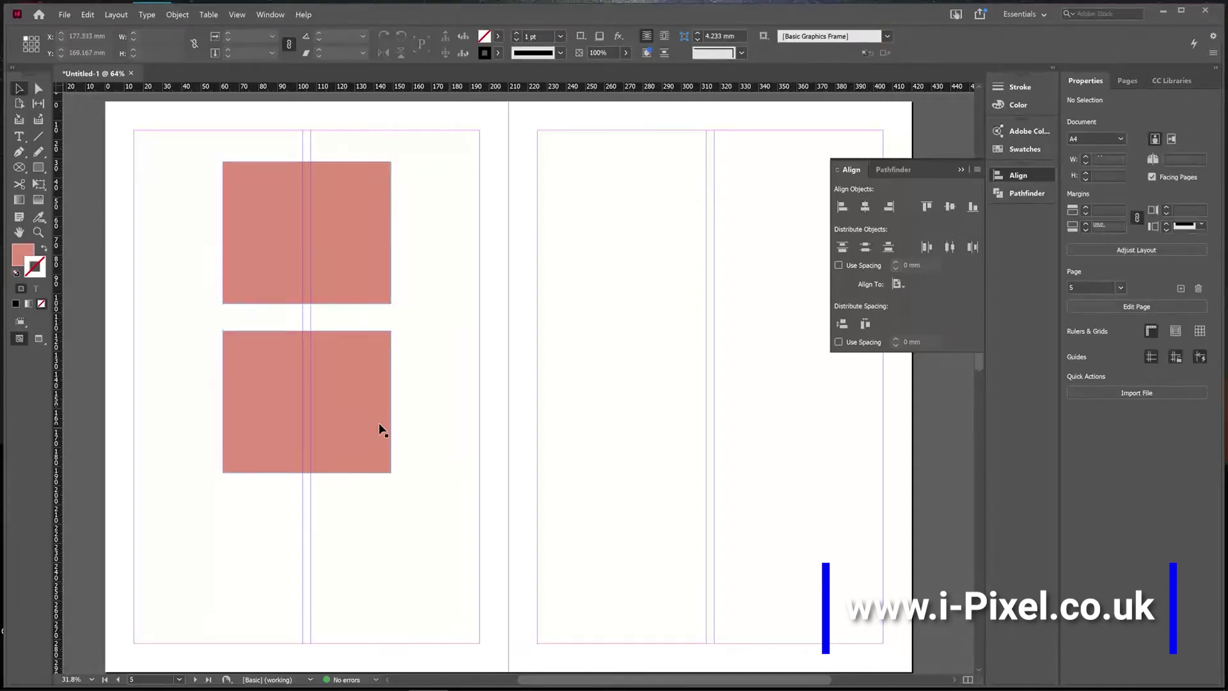
{"action": "left_click_drag", "start_coordinate": [307, 493], "coordinate": [476, 637]}
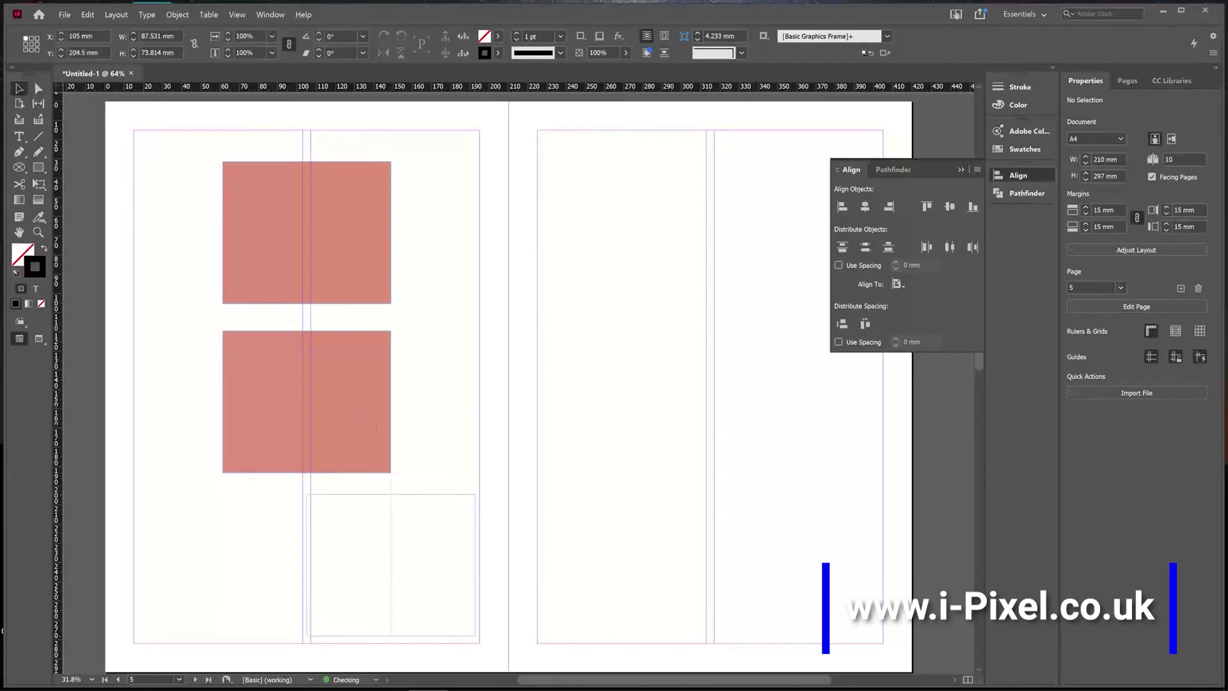
{"action": "left_click", "coordinate": [360, 391]}
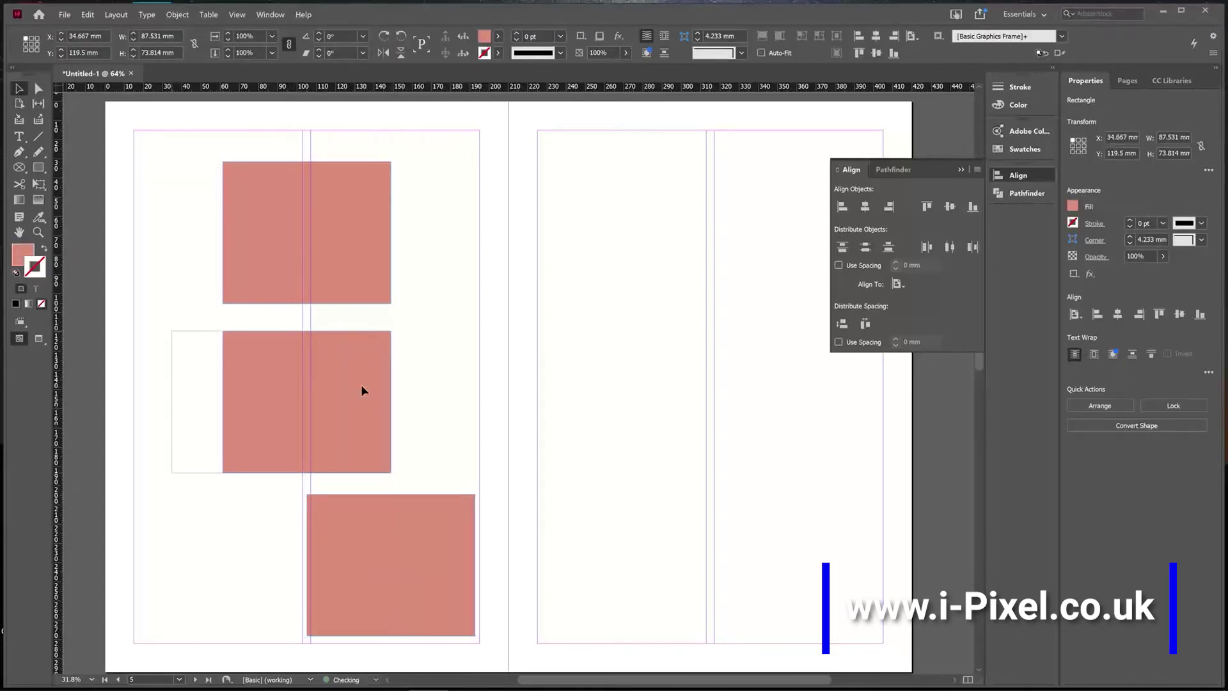
{"action": "left_click_drag", "start_coordinate": [361, 390], "coordinate": [309, 390]}
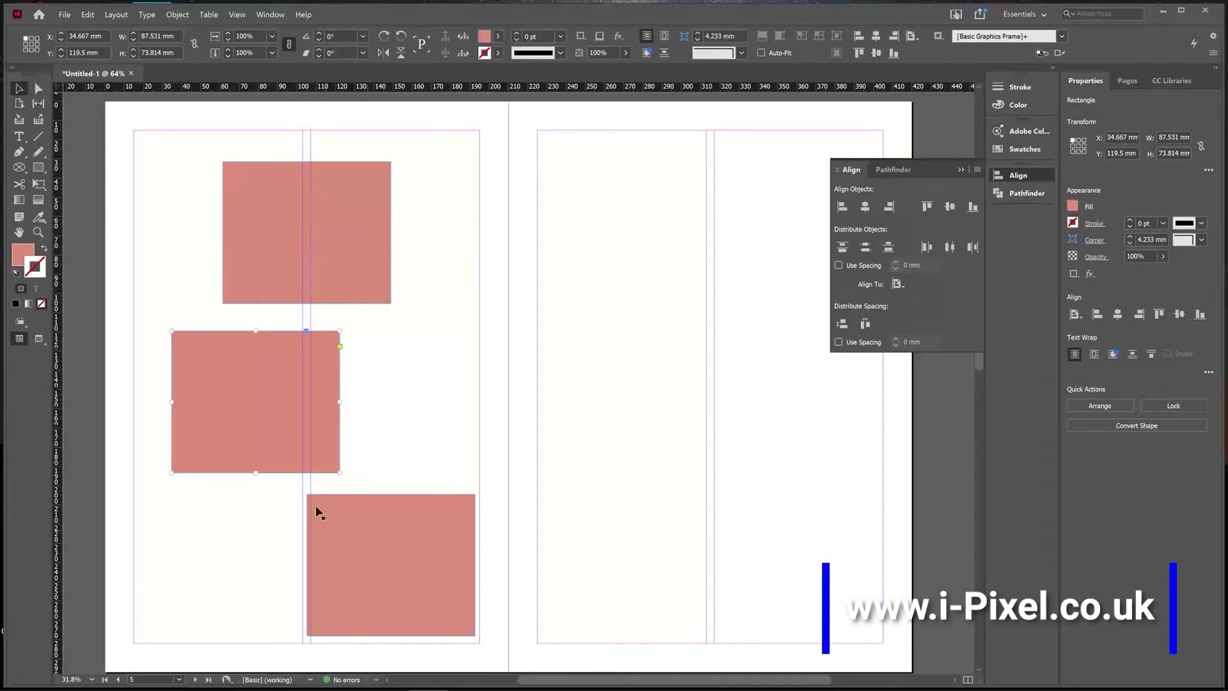
- Select all three rectangles and set Align To Key Object with the top rectangle as key
{"action": "left_click_drag", "start_coordinate": [439, 240], "coordinate": [243, 623]}
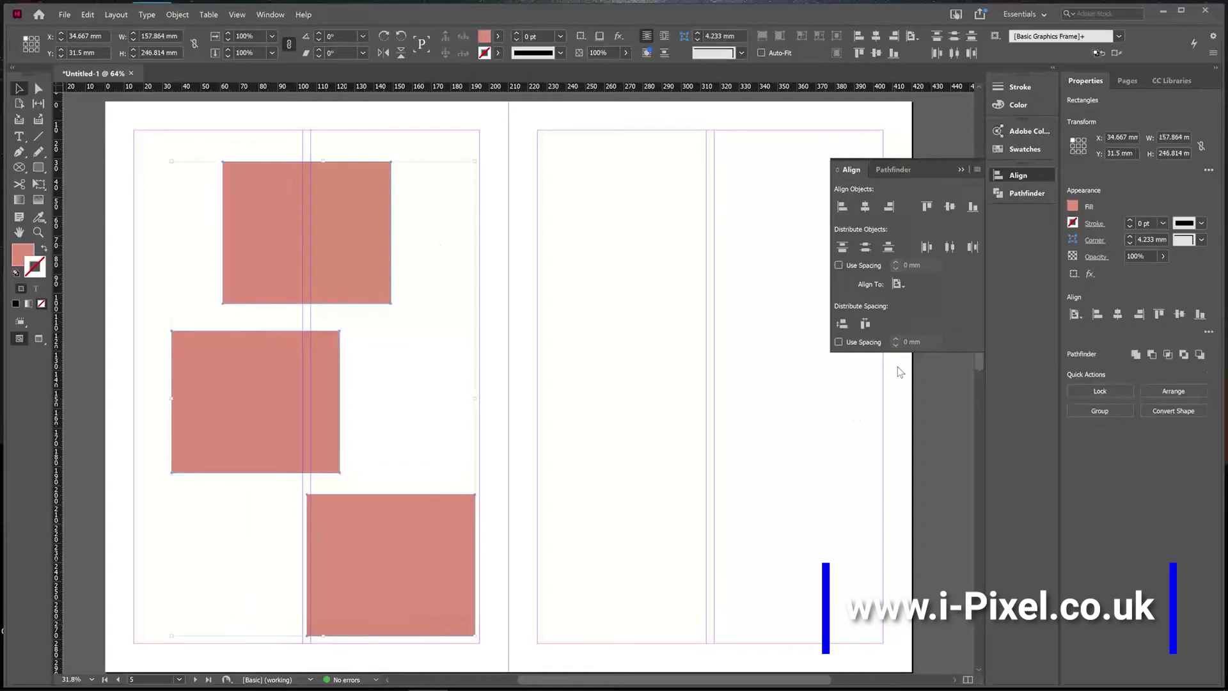
{"action": "left_click", "coordinate": [902, 284]}
{"action": "left_click", "coordinate": [968, 299]}
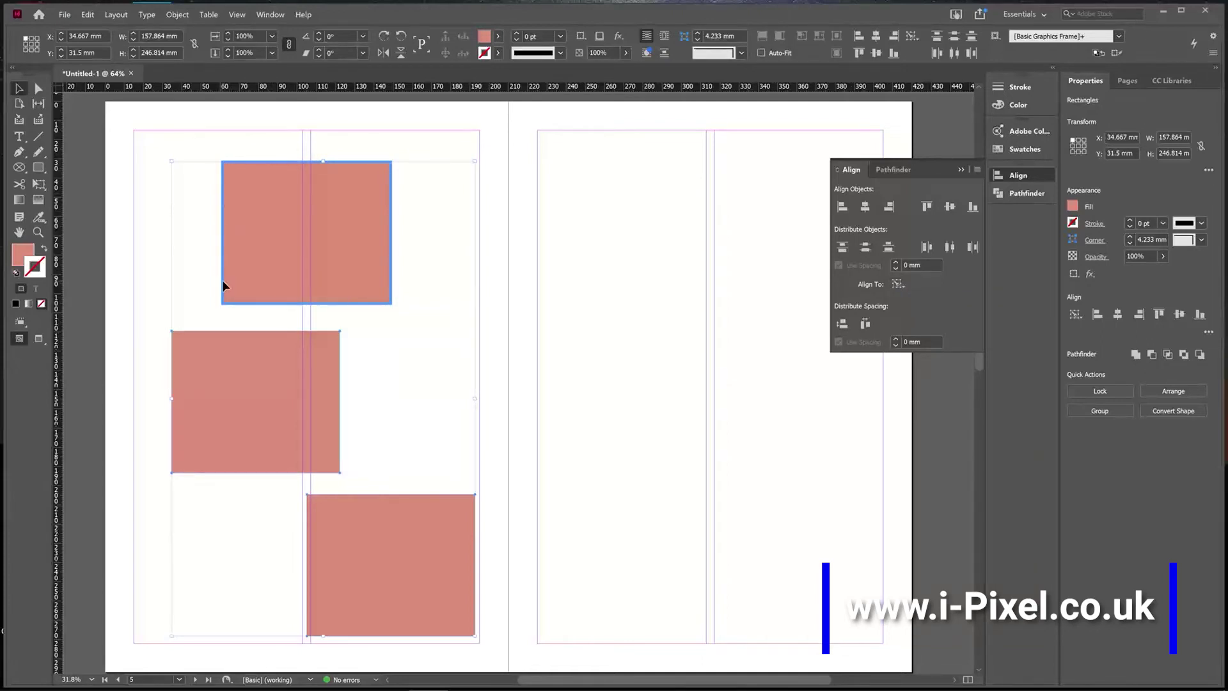
- Centre all three rectangles on the top one, re-align the middle one, then distribute vertical centres
{"action": "left_click", "coordinate": [866, 207]}
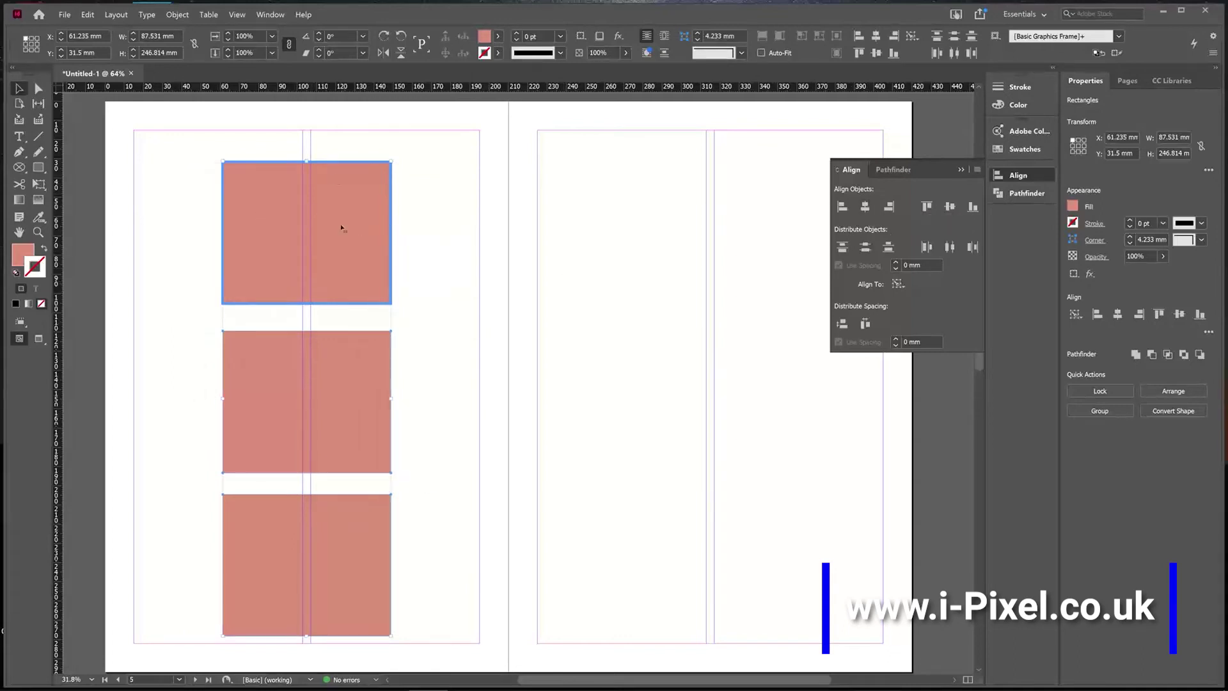
{"action": "left_click", "coordinate": [554, 411]}
{"action": "left_click", "coordinate": [345, 420]}
{"action": "left_click_drag", "start_coordinate": [349, 420], "coordinate": [345, 404]}
{"action": "key", "text": "ctrl+a"}
{"action": "left_click", "coordinate": [866, 208]}
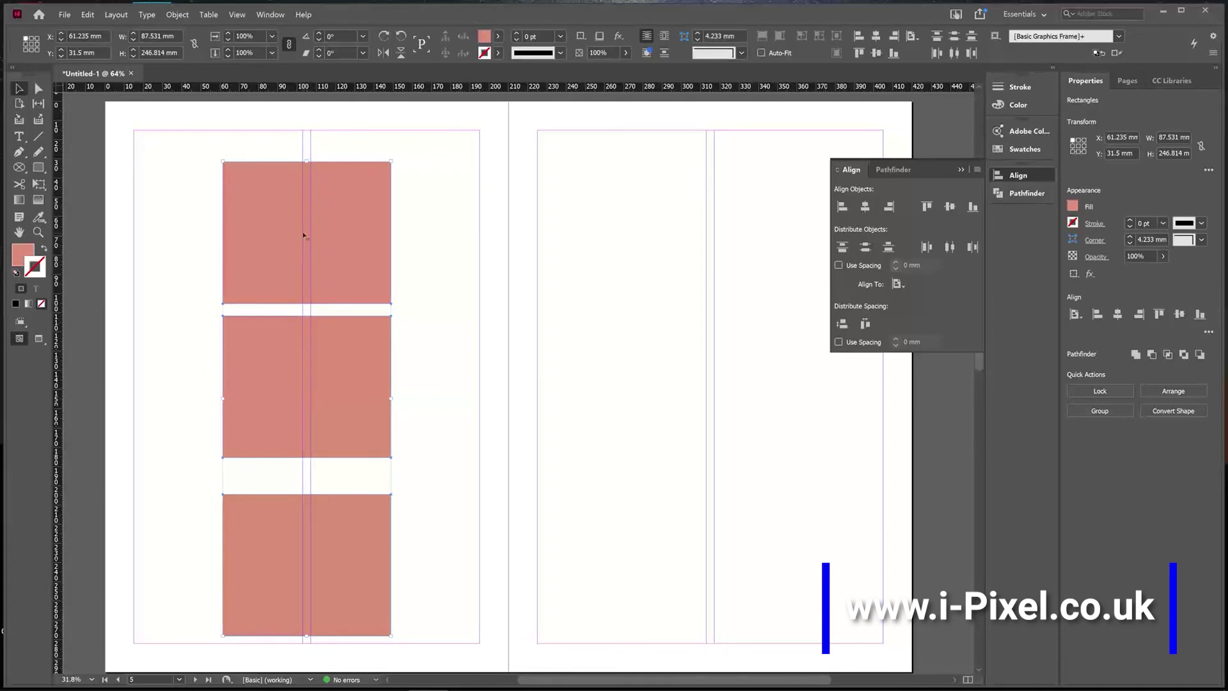
{"action": "left_click", "coordinate": [865, 247]}
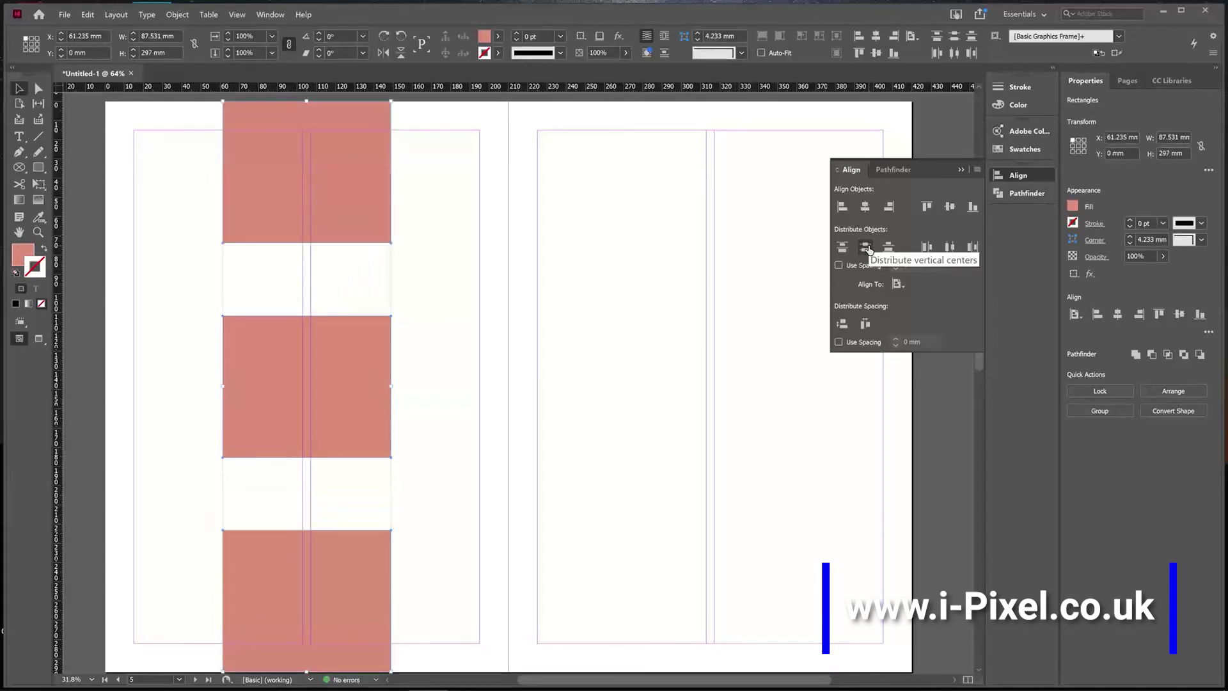
- Undo the distribution, space the rectangles 6 mm apart vertically, and move them into the second column
{"action": "key", "text": "ctrl+z"}
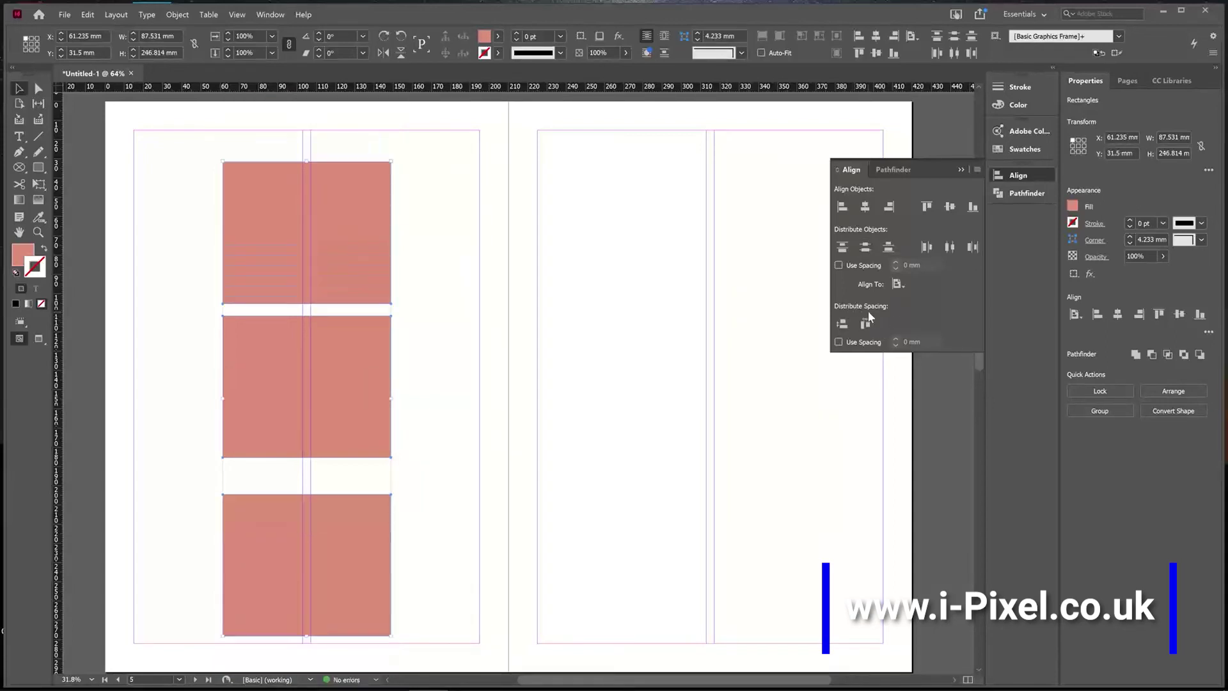
{"action": "left_click", "coordinate": [859, 343]}
{"action": "left_click", "coordinate": [896, 339]}
{"action": "left_click", "coordinate": [896, 338]}
{"action": "left_click", "coordinate": [842, 325]}
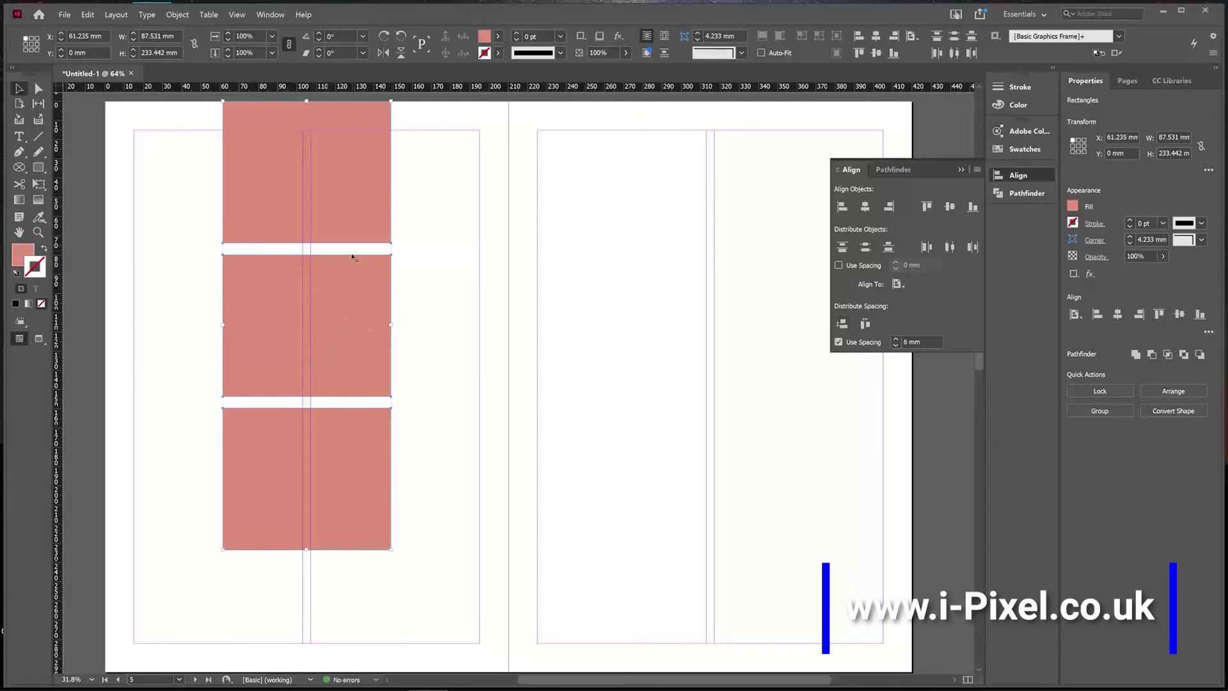
{"action": "left_click_drag", "start_coordinate": [352, 298], "coordinate": [440, 326]}
{"action": "left_click", "coordinate": [604, 354]}
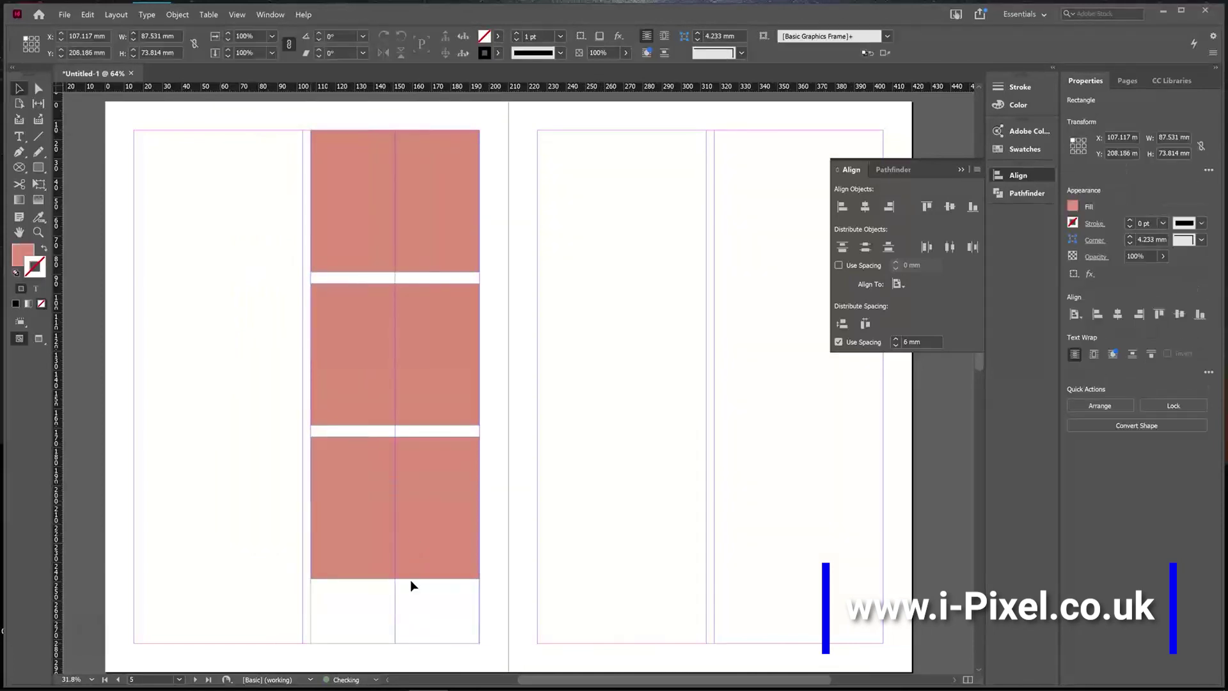
- Select all three rectangles and distribute their vertical centres down the whole page
{"action": "key", "text": "ctrl+a"}
{"action": "left_click", "coordinate": [866, 251]}
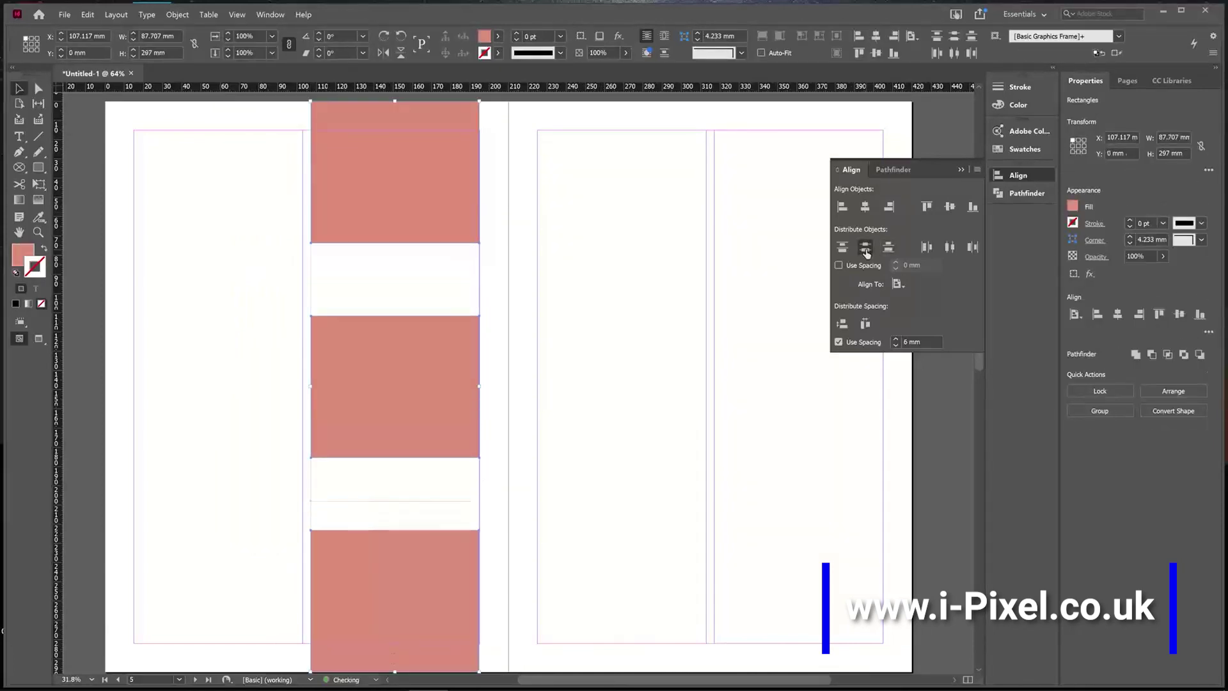
{"action": "left_click", "coordinate": [534, 255]}
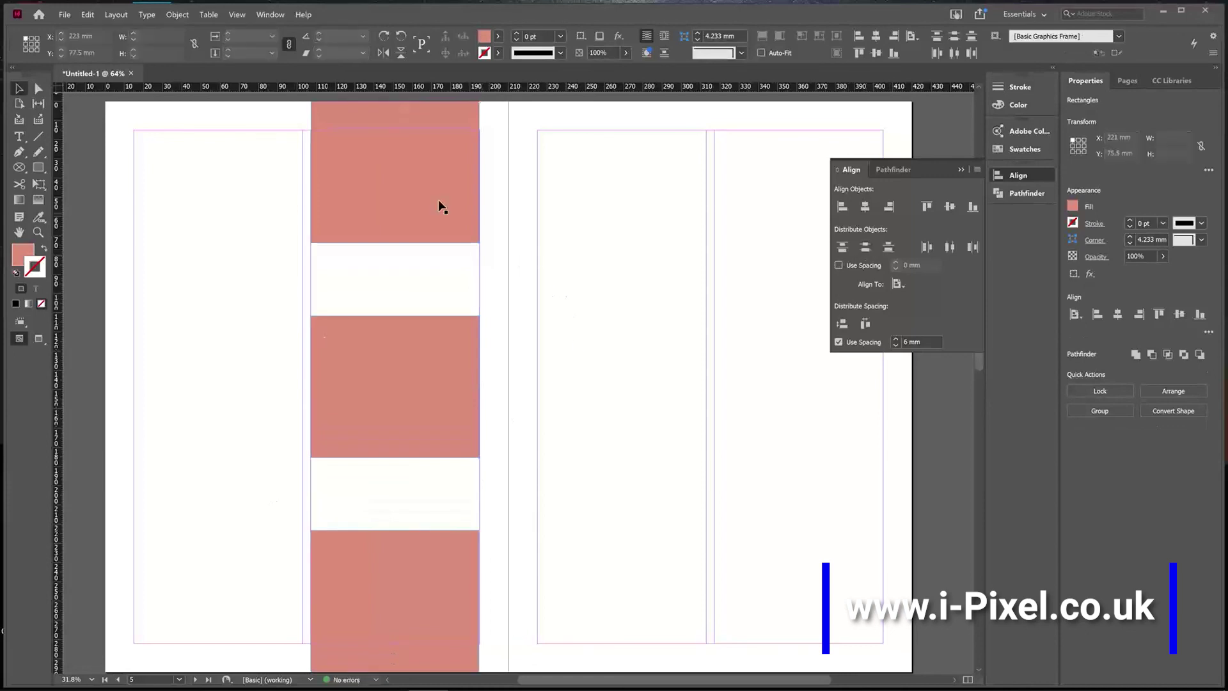
- Drag the top rectangle over to the first column's top margin corner
{"action": "key", "text": "m"}
{"action": "left_click_drag", "start_coordinate": [419, 117], "coordinate": [159, 272]}
{"action": "left_click_drag", "start_coordinate": [267, 149], "coordinate": [241, 147]}
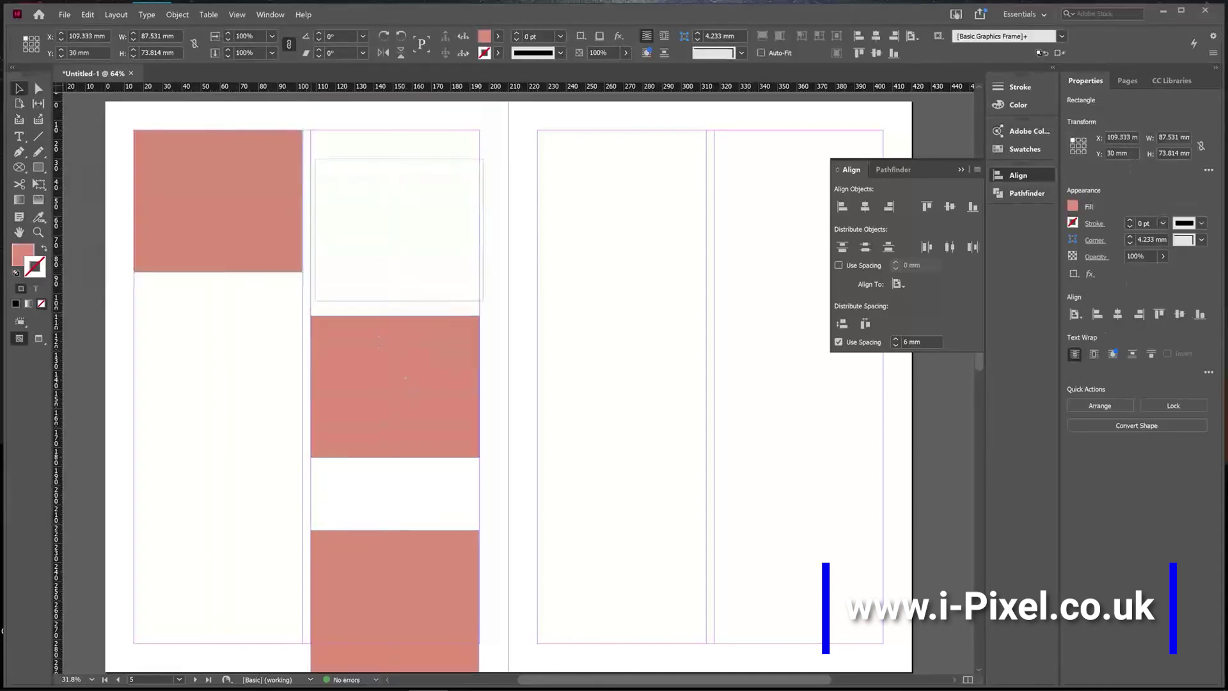